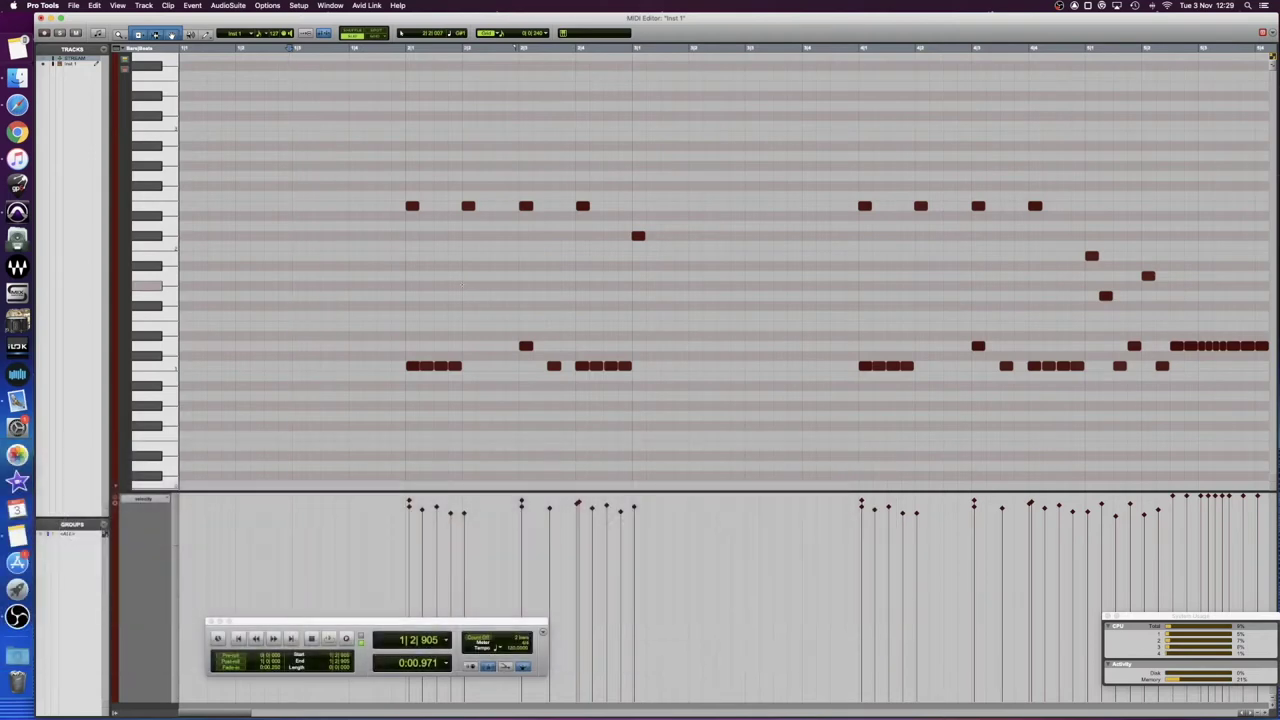
Play back the drum pattern from just before bar 2 through the empty space leading into bar 4
scroll(462, 283, right, 1)
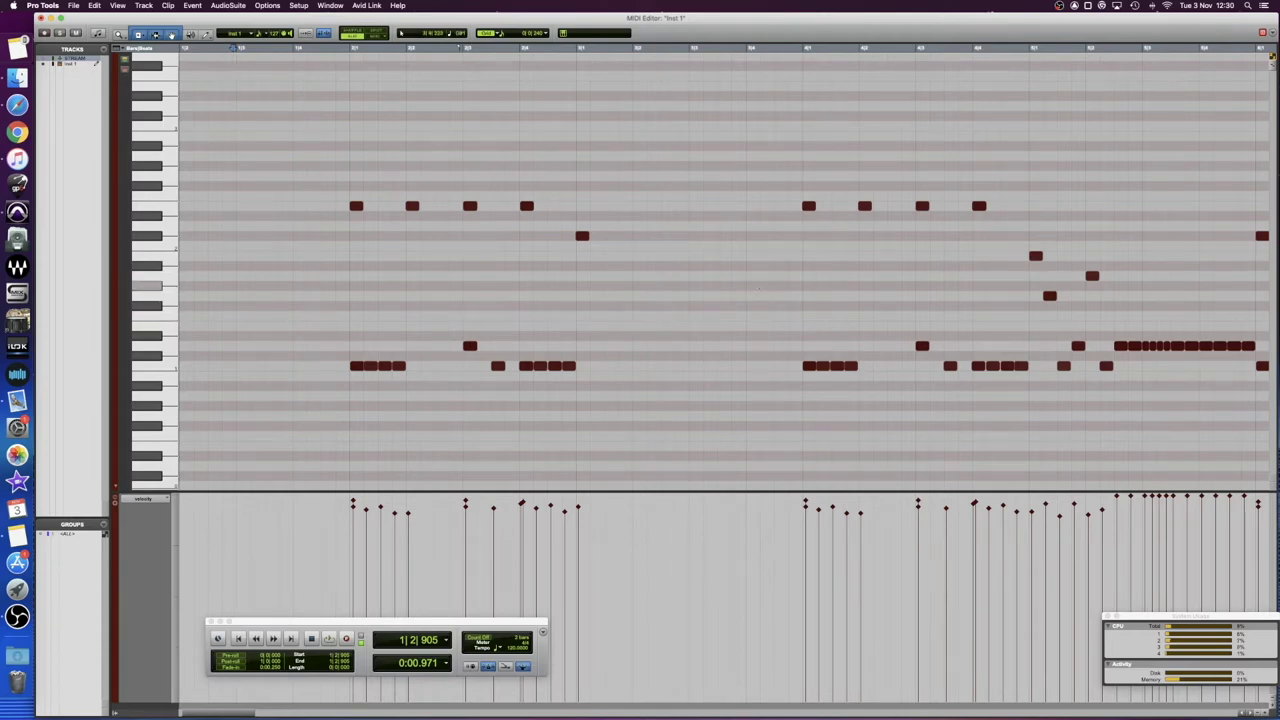
scroll(476, 223, right, 3)
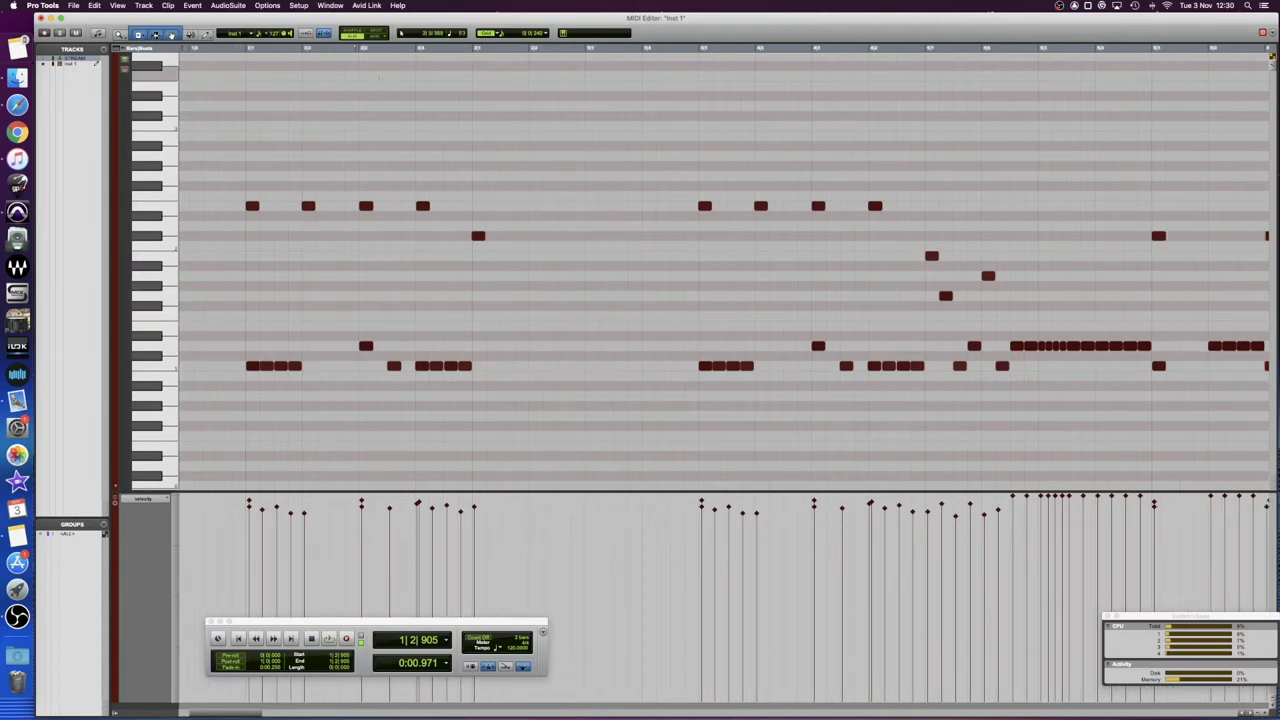
click(377, 39)
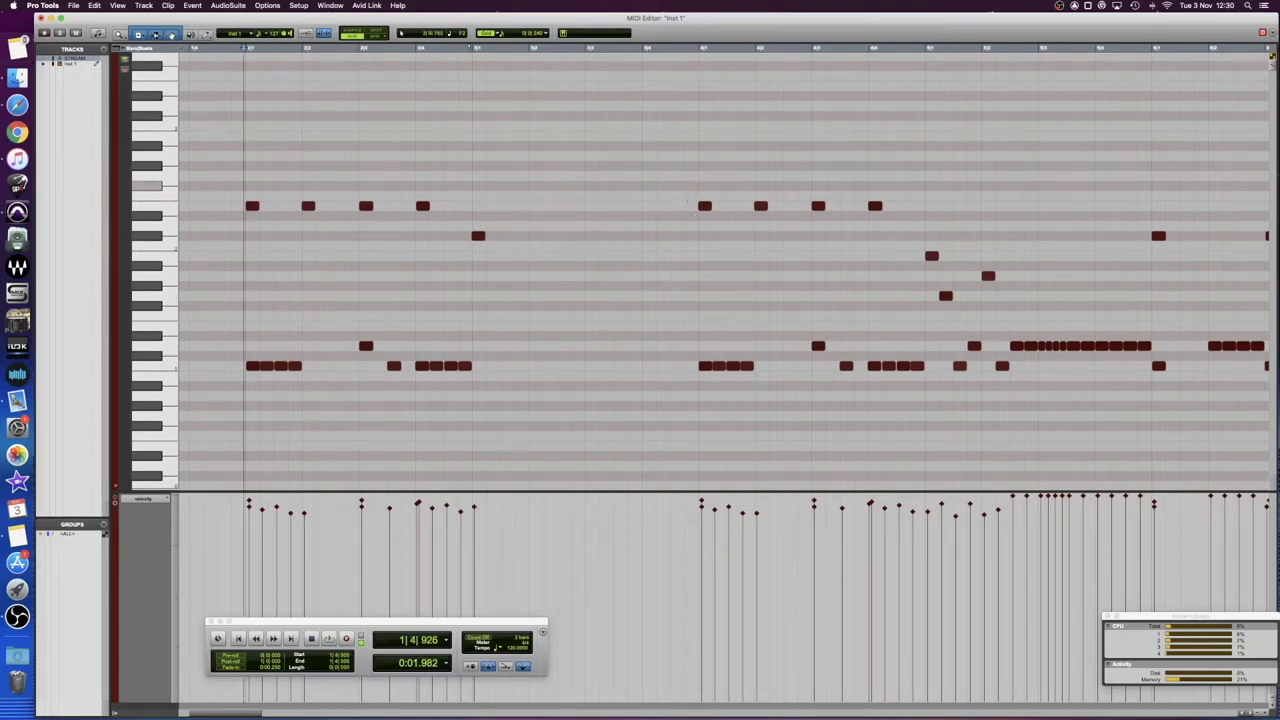
key(space)
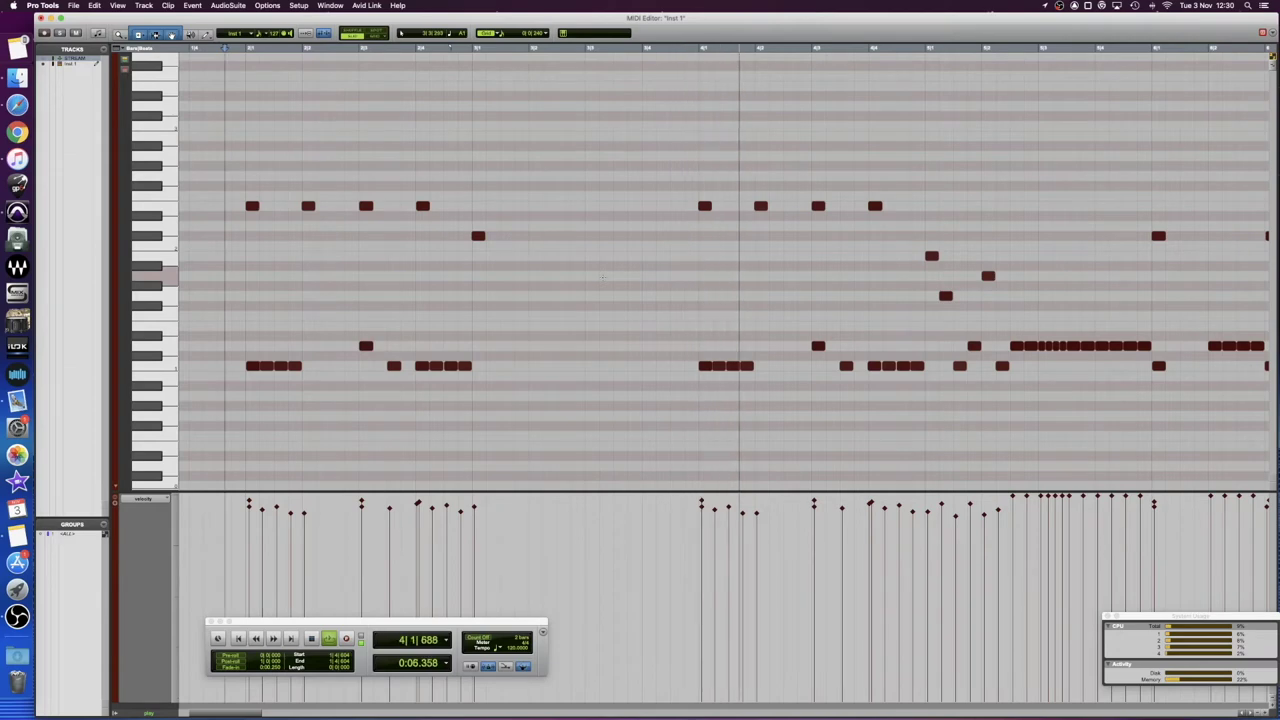
key(space)
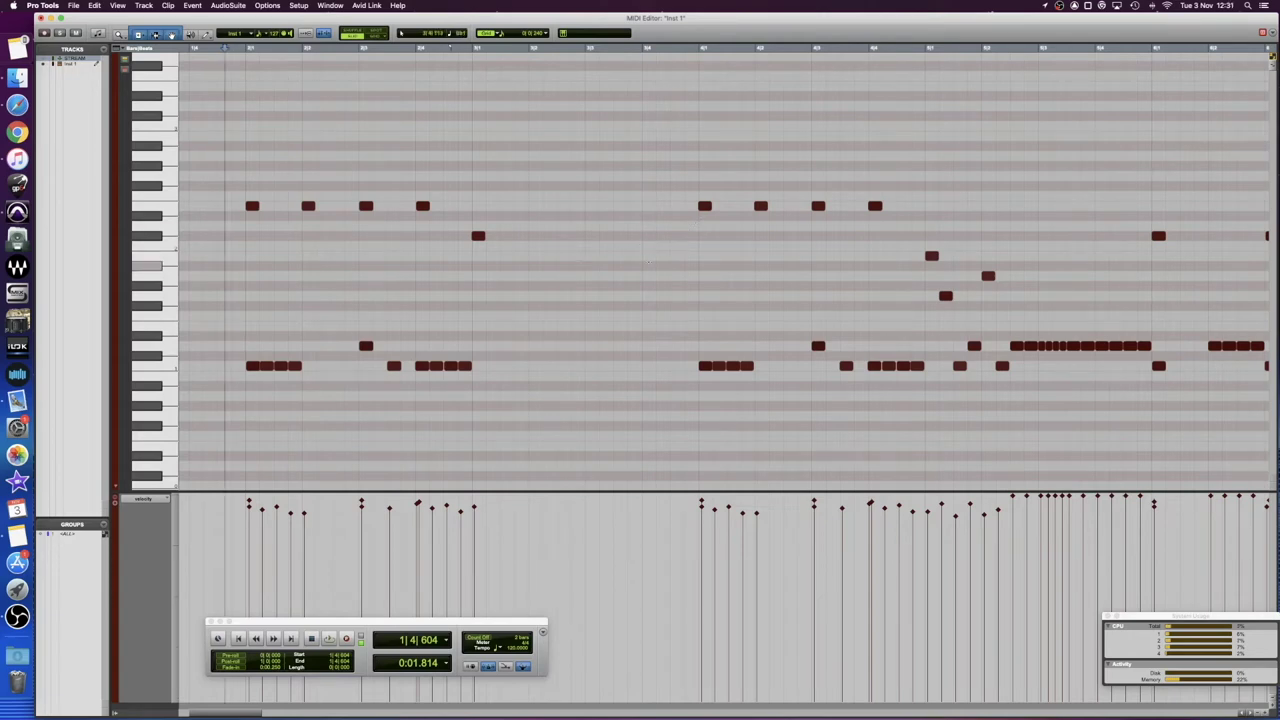
key(F10)
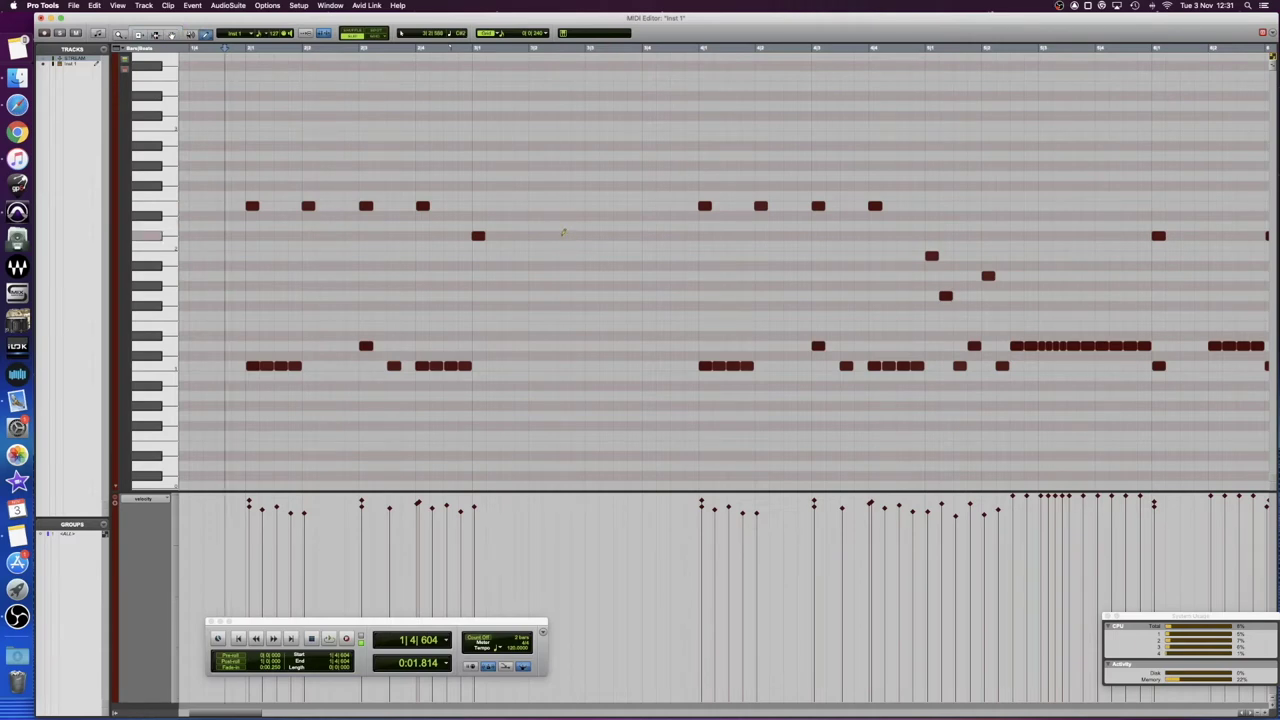
click(562, 234)
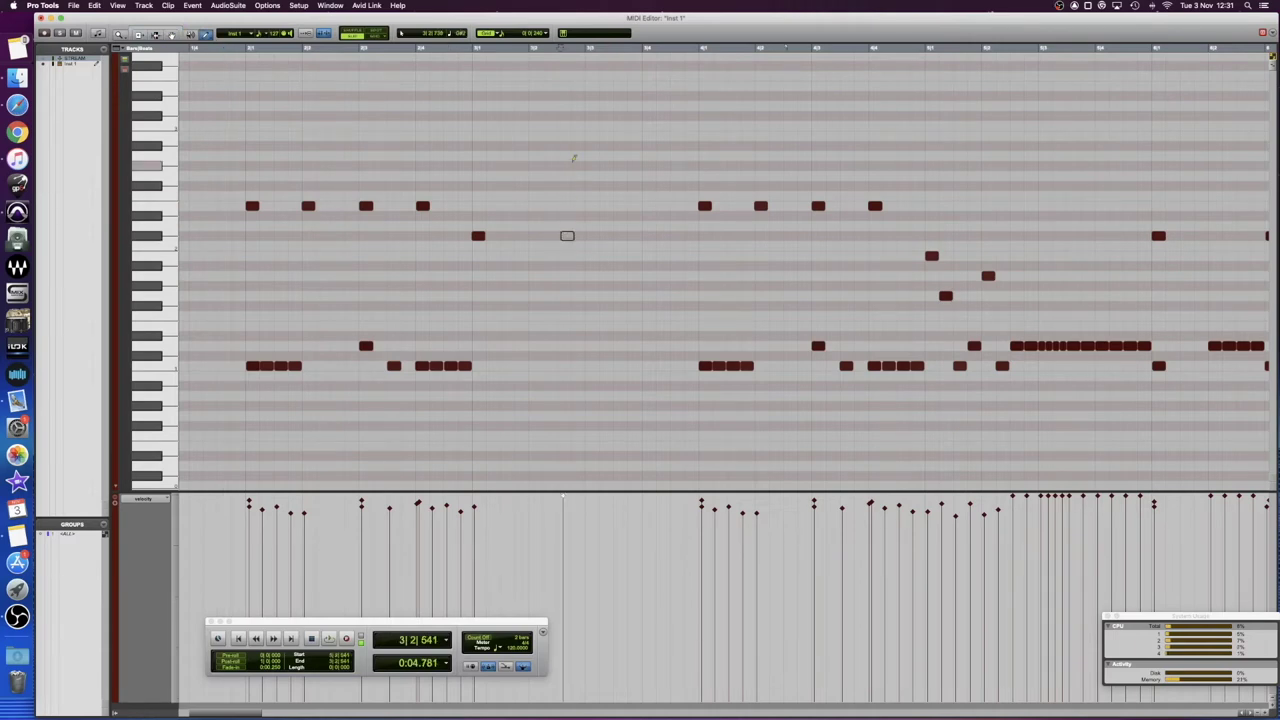
click(569, 156)
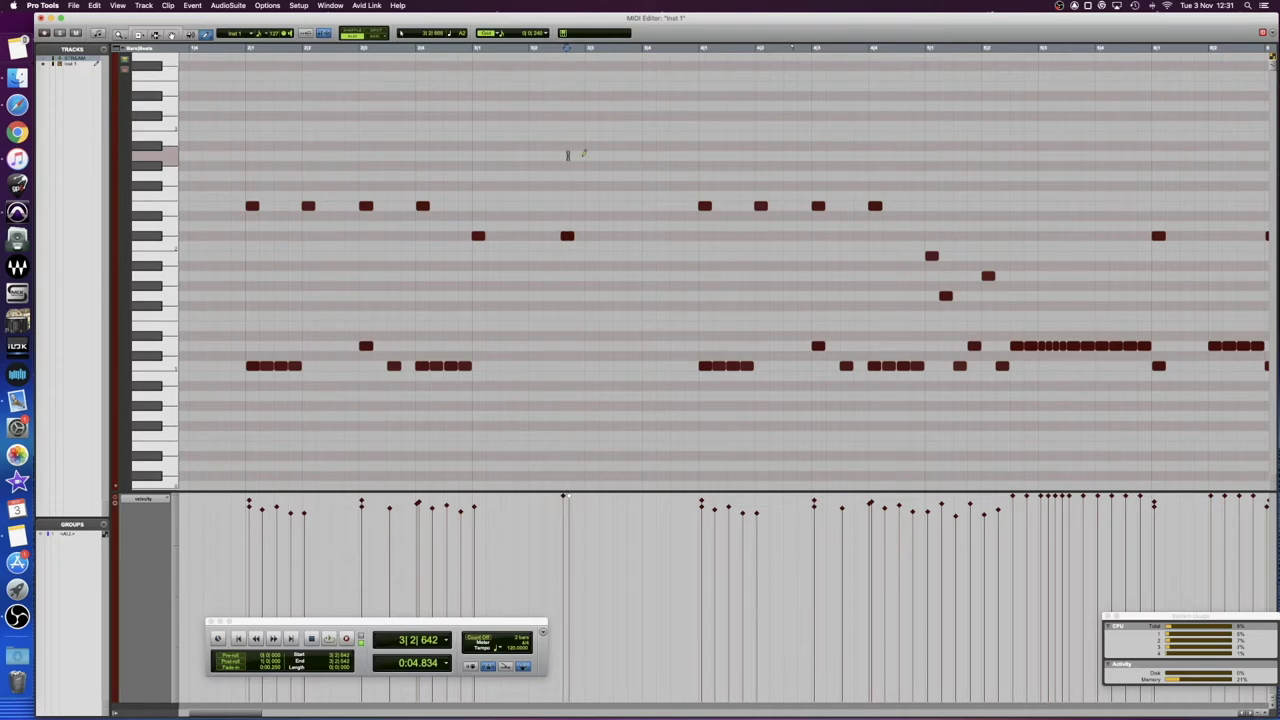
key(super+z)
Draw a run of eight short notes on the C#2 row in bar 3, from after beat 2 up to bar 4
alt+click(561, 235)
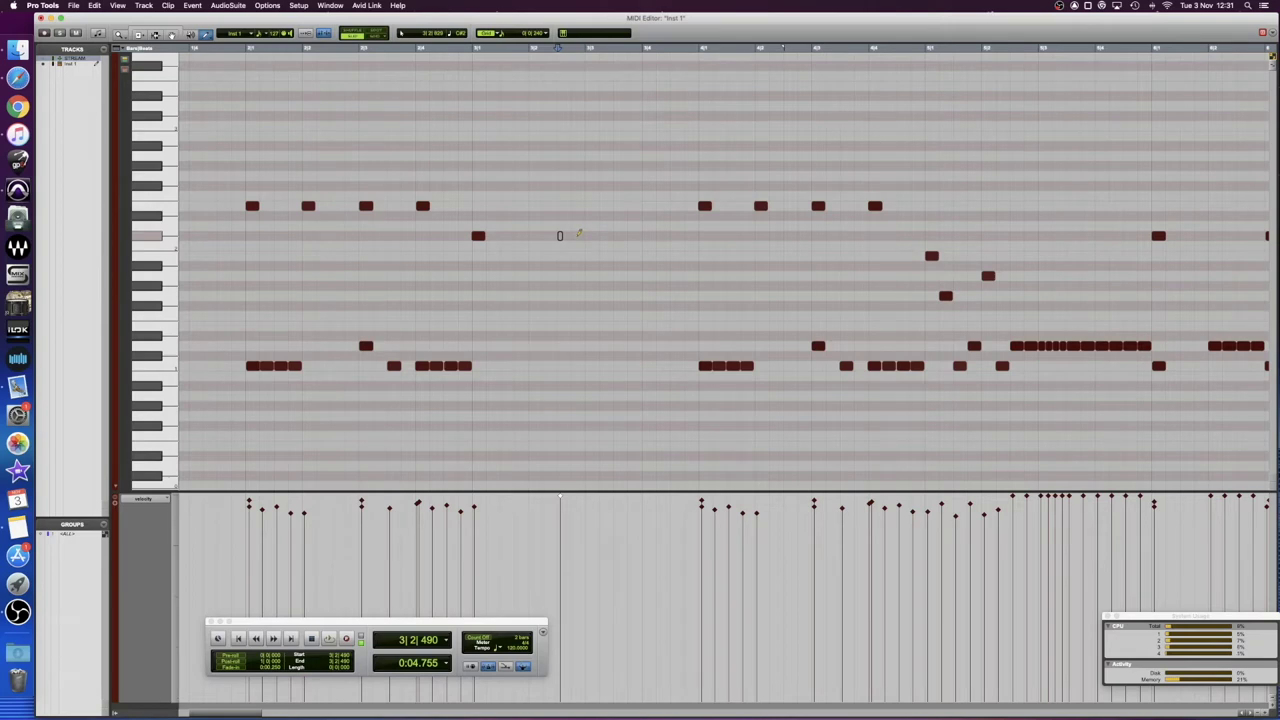
drag(576, 235, 690, 235)
click(470, 46)
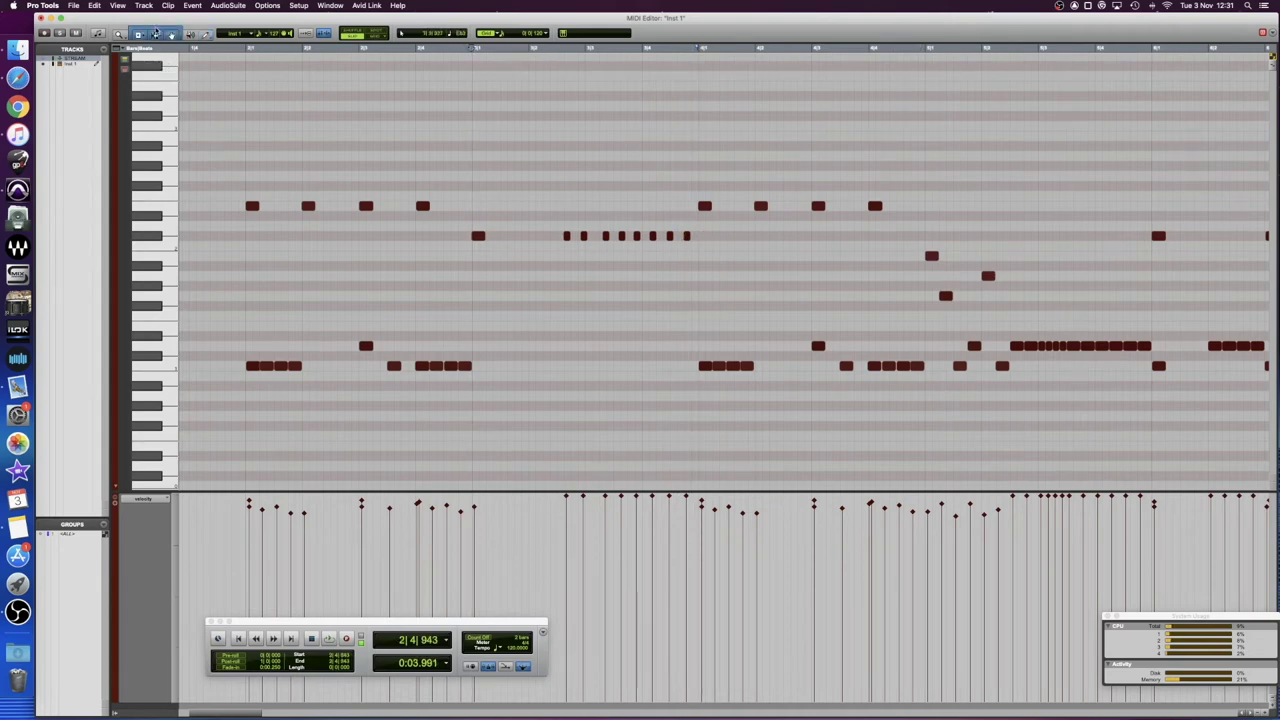
Lower the velocities of the eight short C#2 notes together to a medium level and play back the passage
drag(536, 228, 726, 250)
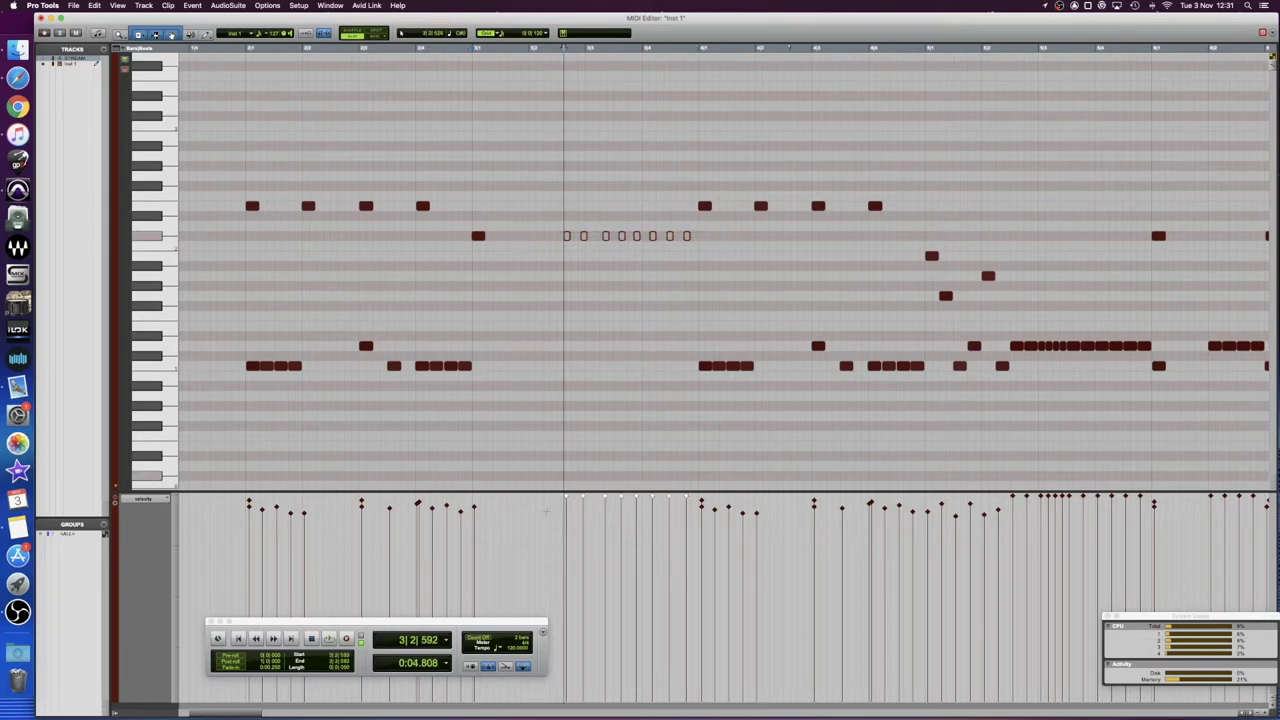
drag(605, 533, 605, 584)
click(459, 314)
key(space)
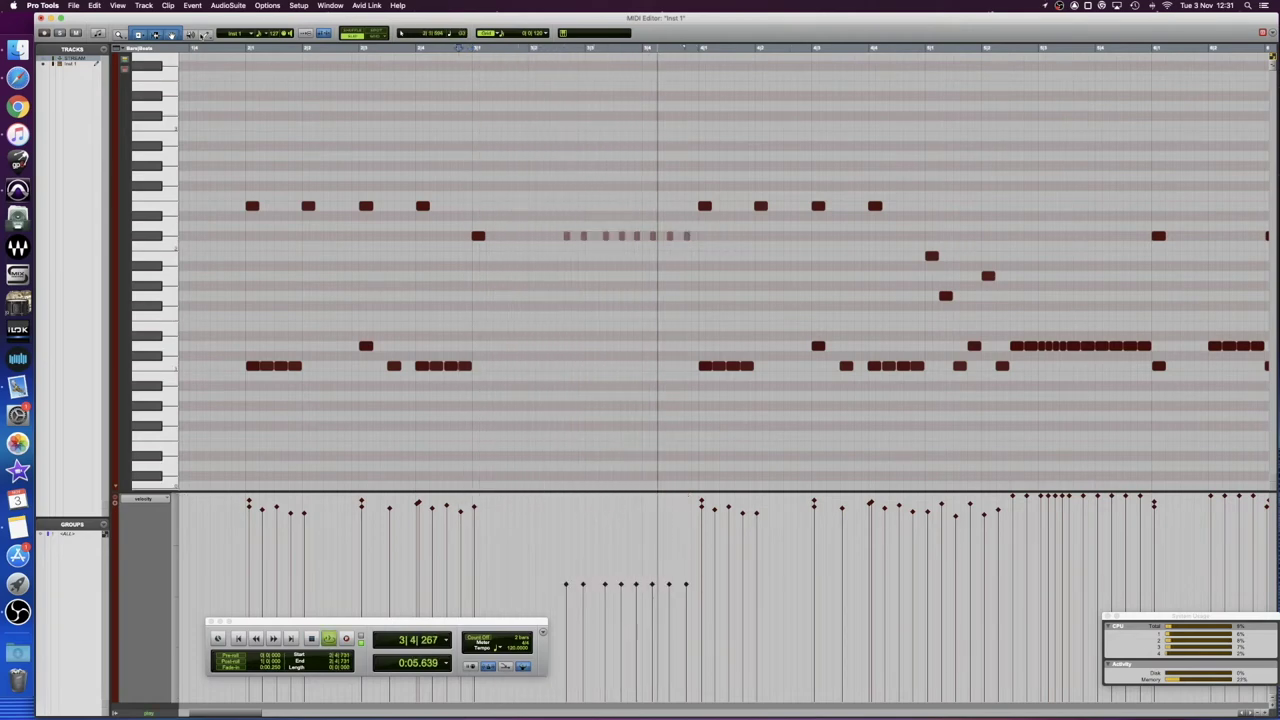
key(space)
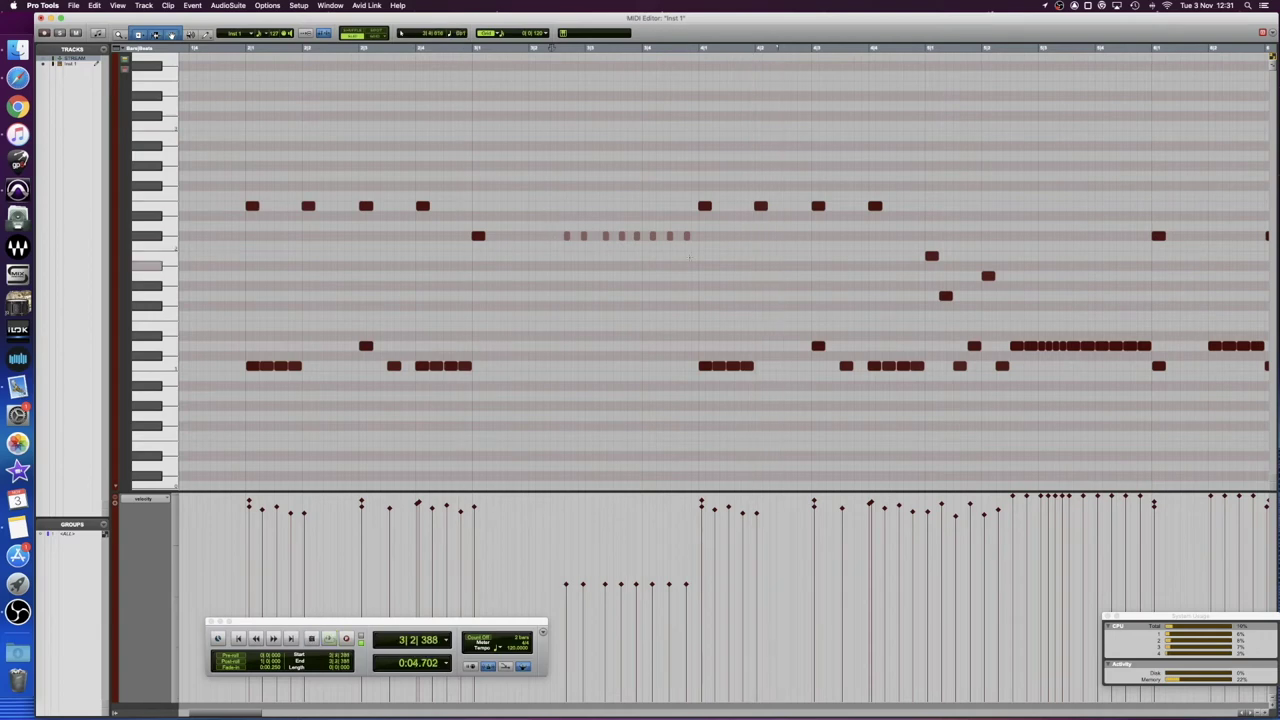
Copy the eight C#2 notes up to the A2 row, offset slightly later than the originals
click(553, 234)
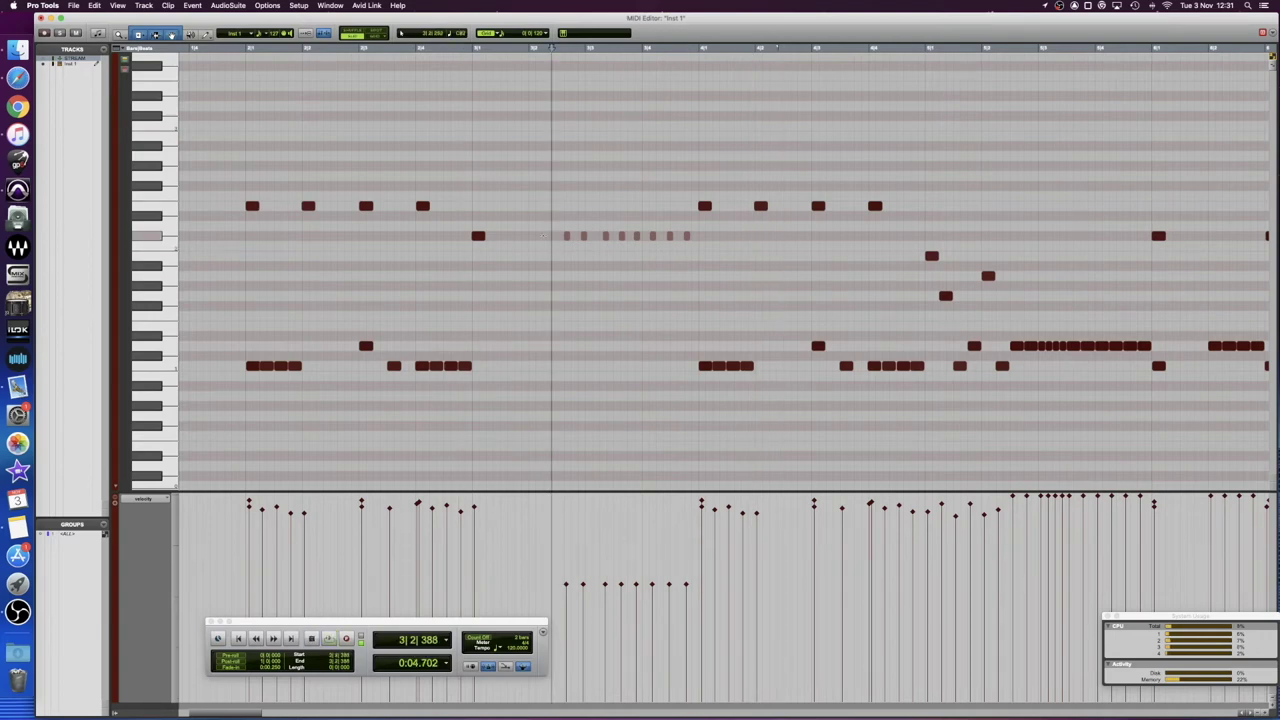
drag(541, 236, 692, 236)
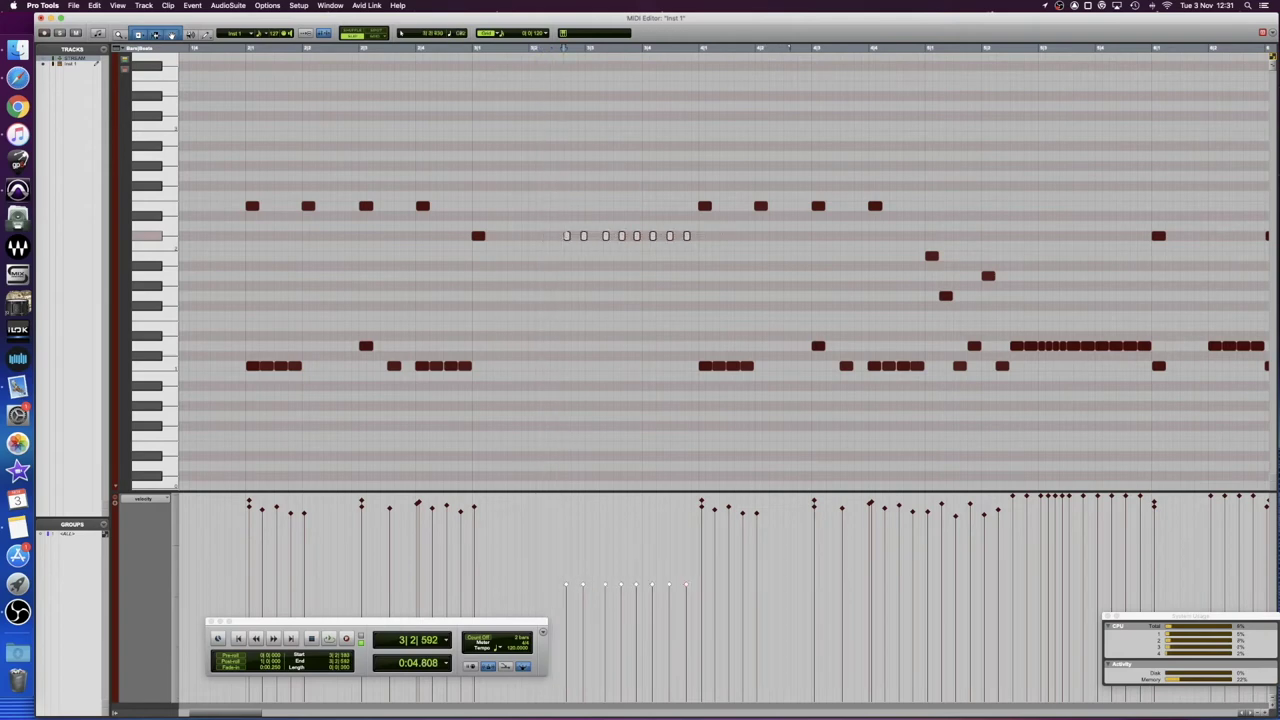
drag(566, 237, 575, 157)
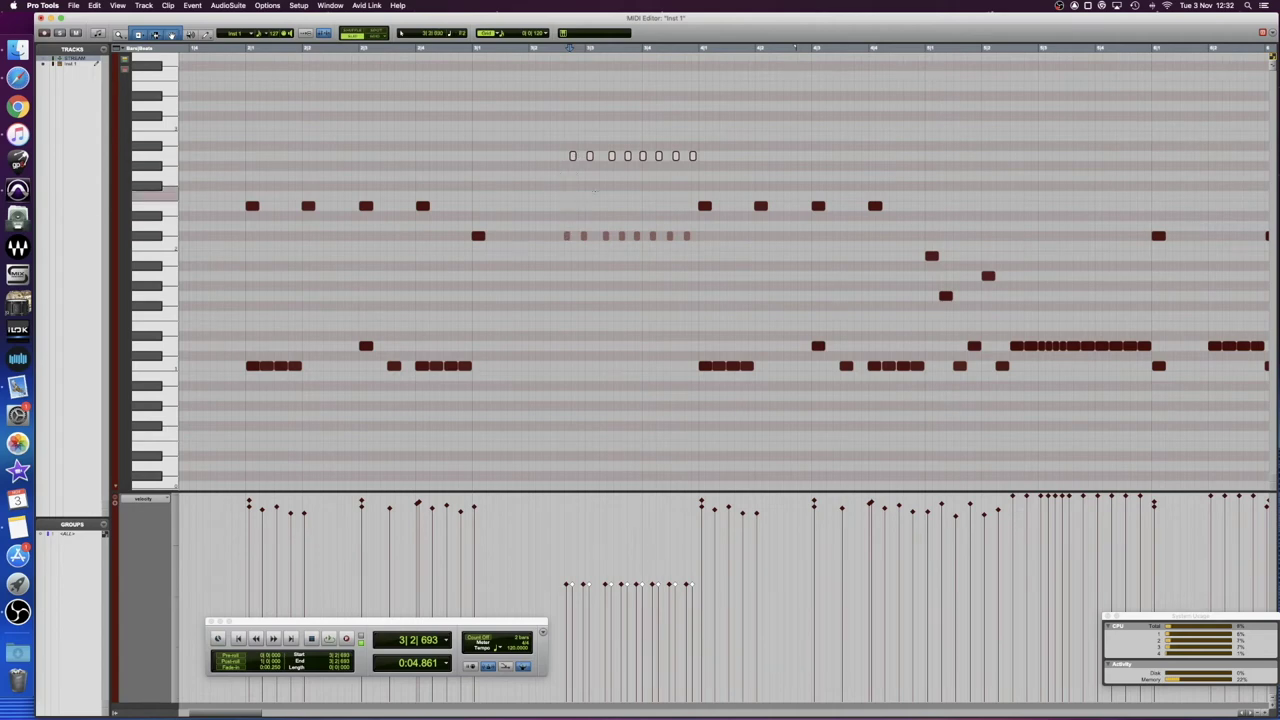
key(t)
key(t)
scroll(590, 200, right, 2)
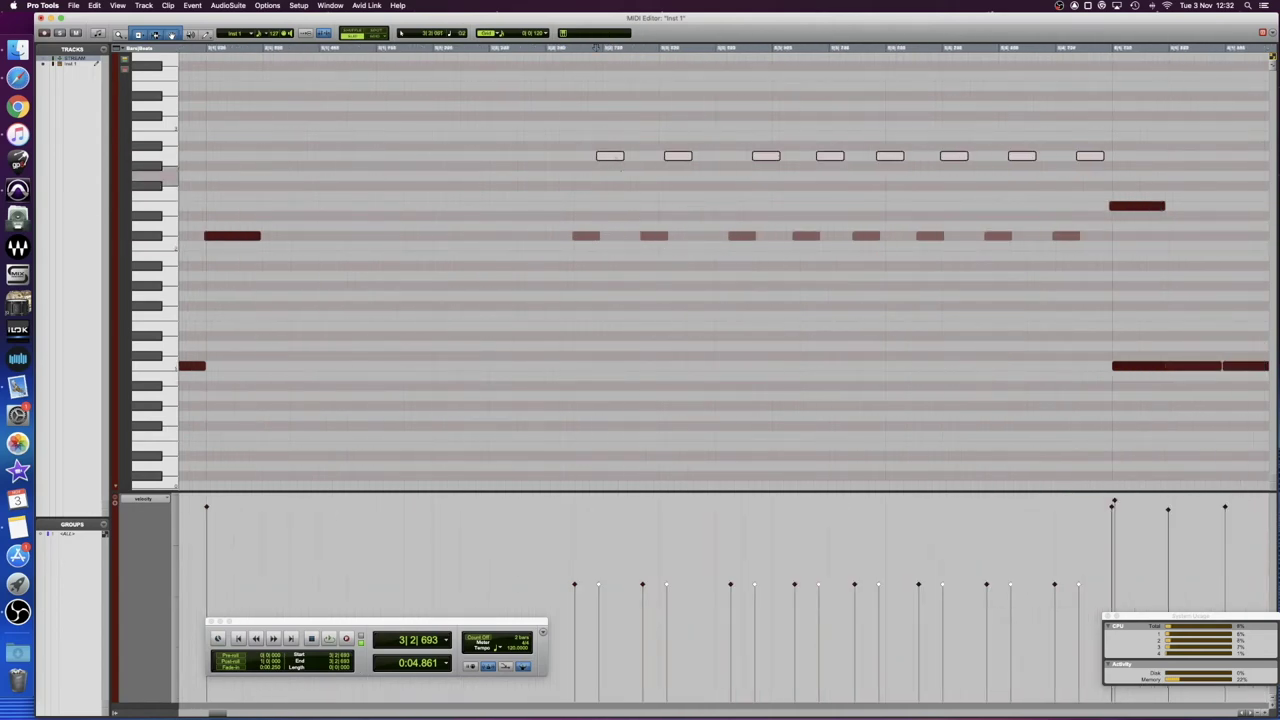
Play back the two layered runs from before their first notes, with the surrounding bars in view
click(563, 186)
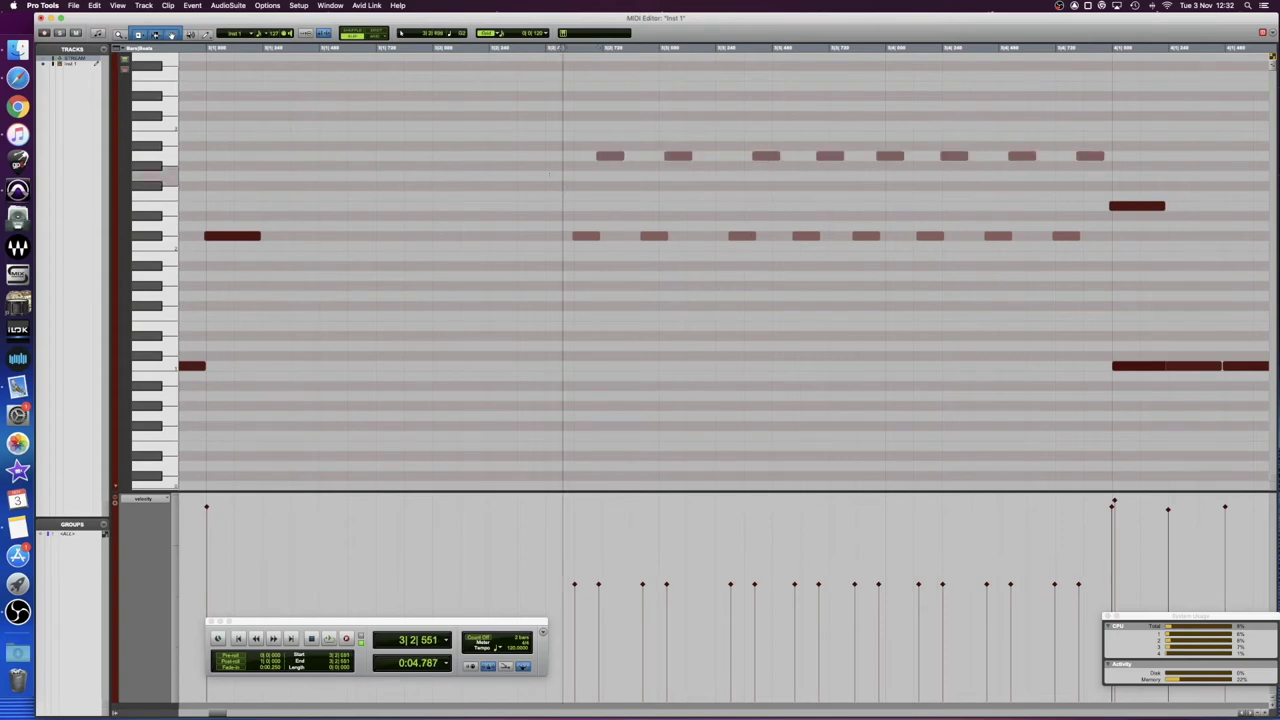
click(433, 178)
key(space)
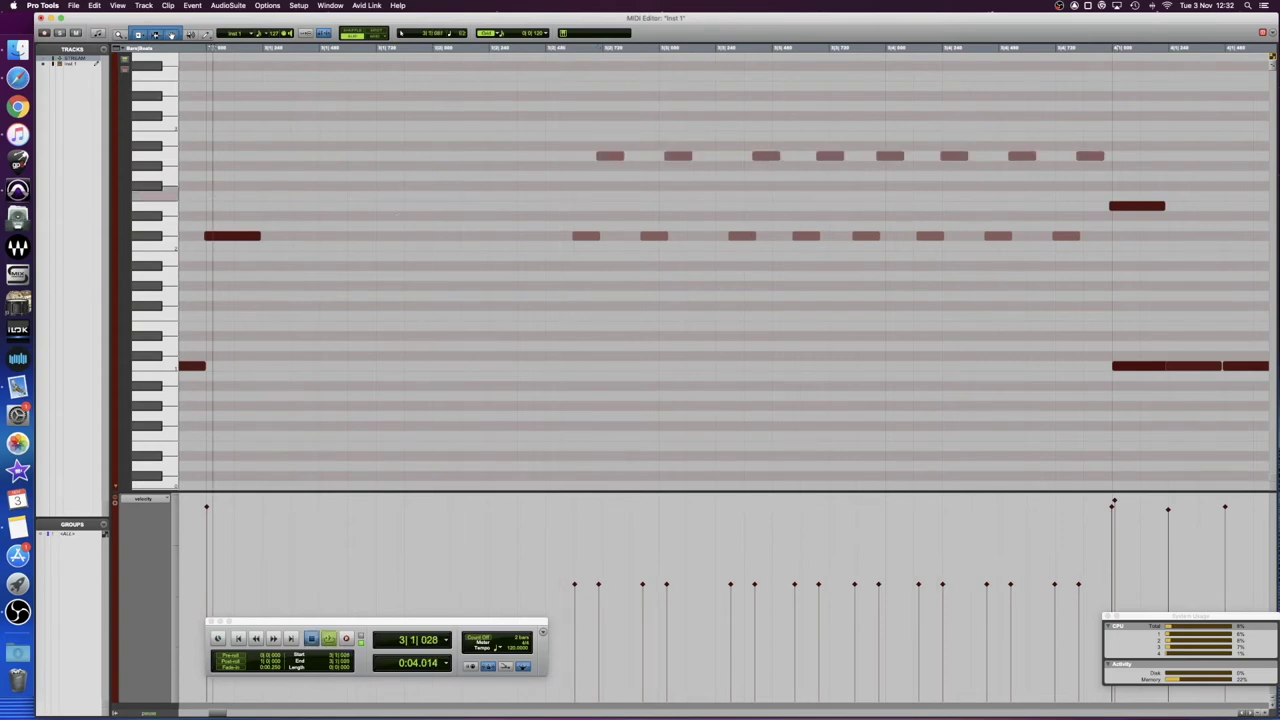
key(super+bracketleft)
key(super+bracketleft)
key(space)
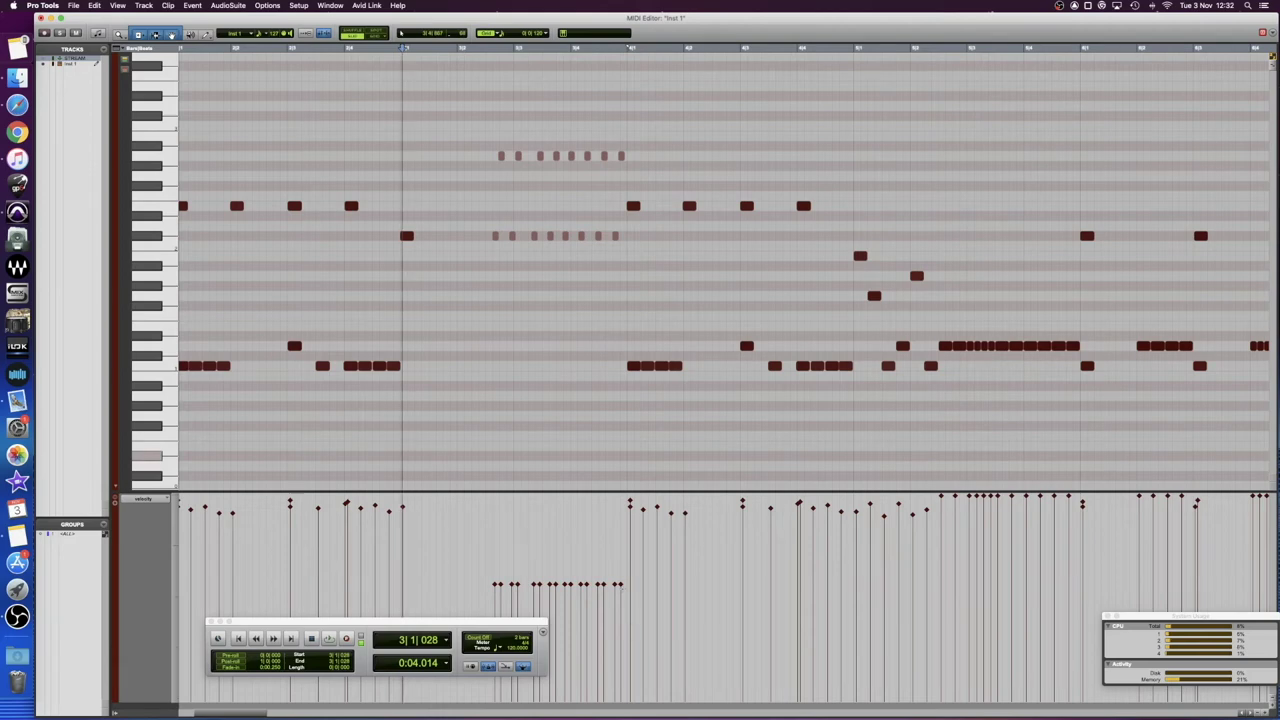
Compare the velocity of the single C#2 note starting bar 3 with that of the last A2 note
click(406, 236)
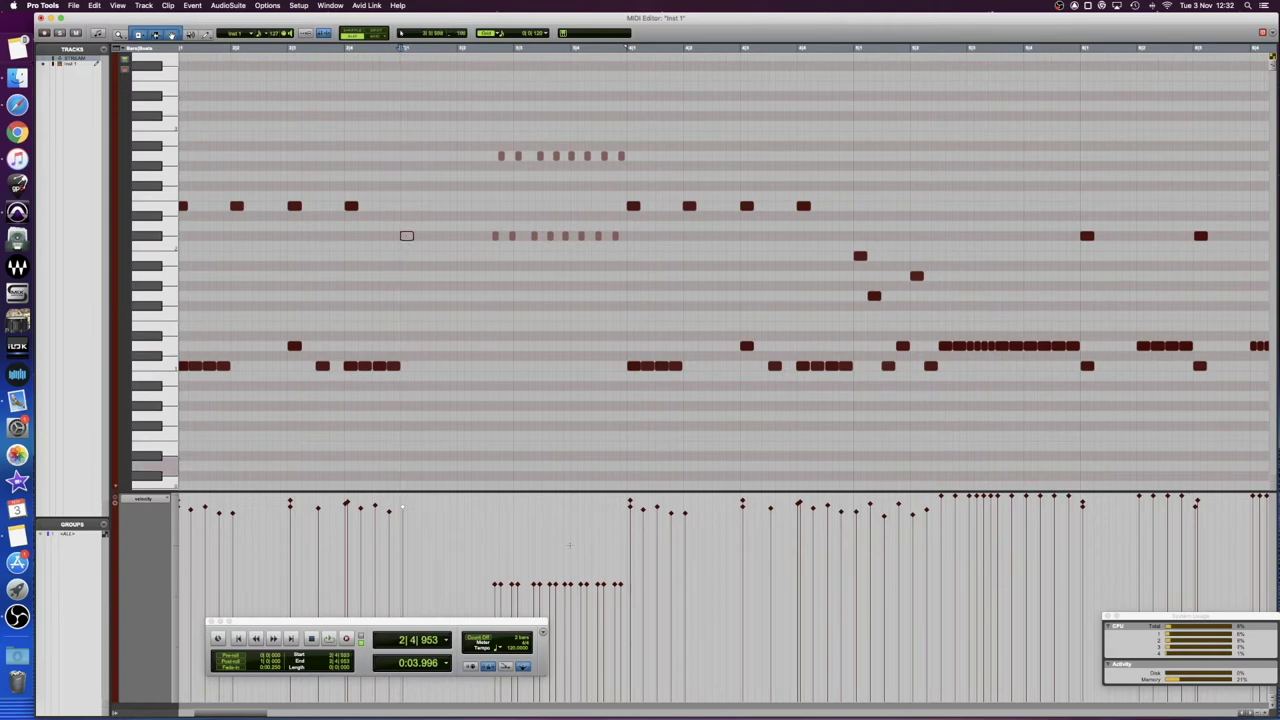
click(620, 586)
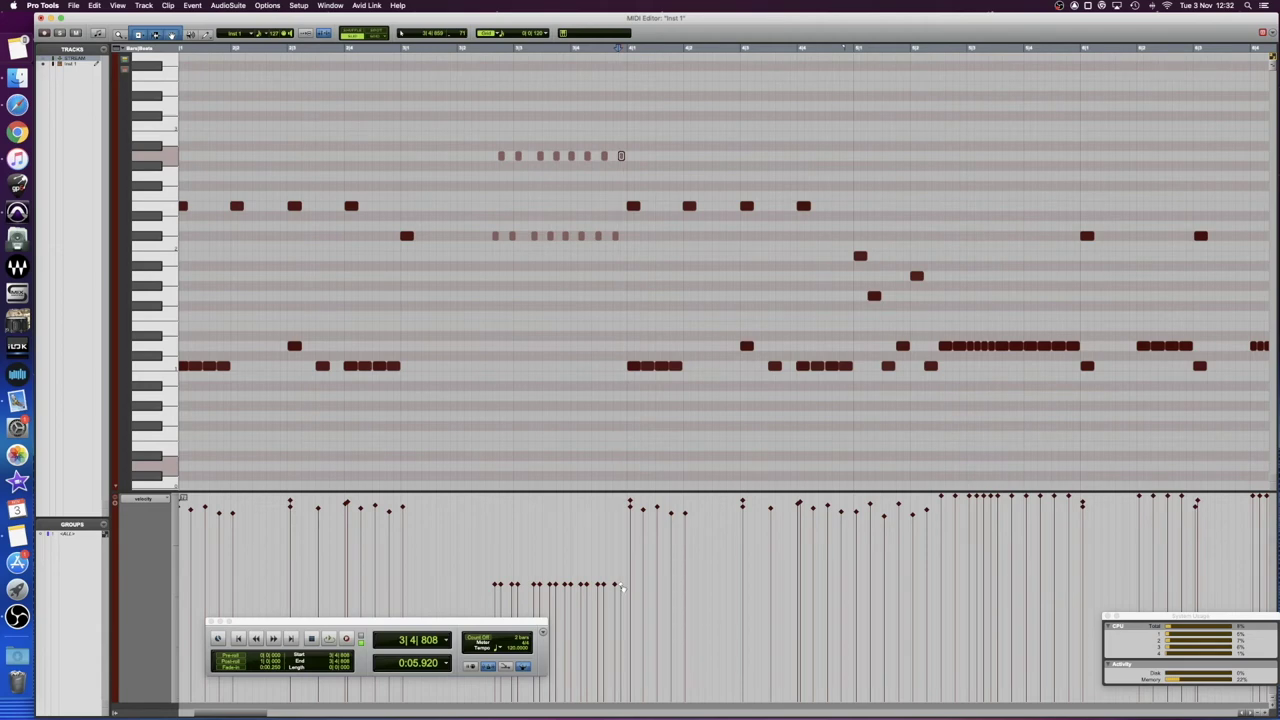
click(481, 484)
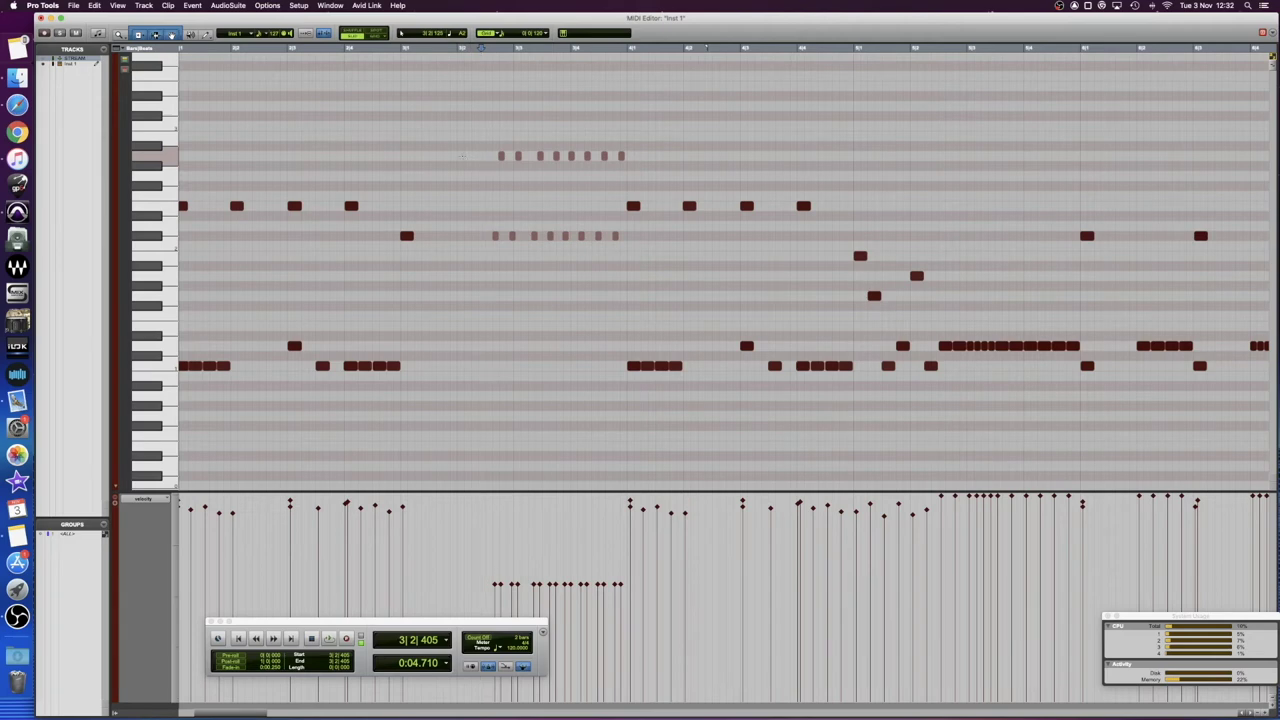
Draw a rising velocity ramp across the eight A2 notes, moving the Transport window clear of the velocity lane
drag(462, 157, 640, 165)
click(205, 35)
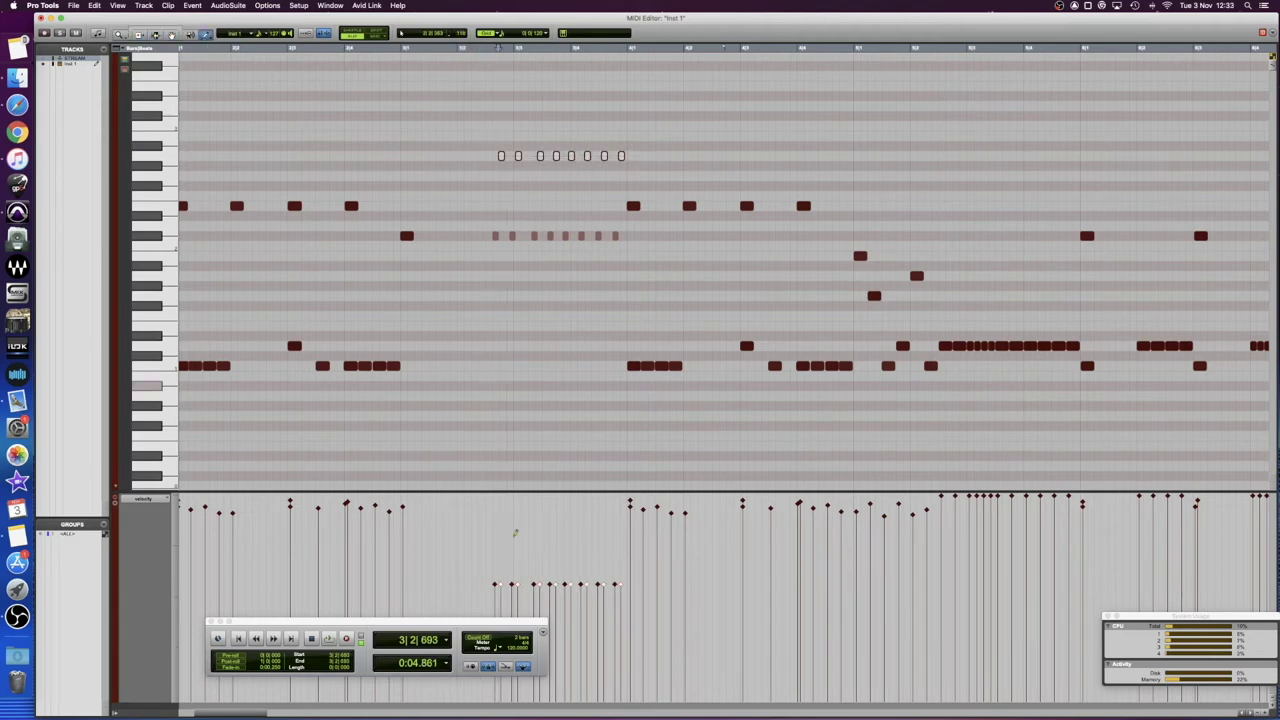
drag(514, 614, 424, 602)
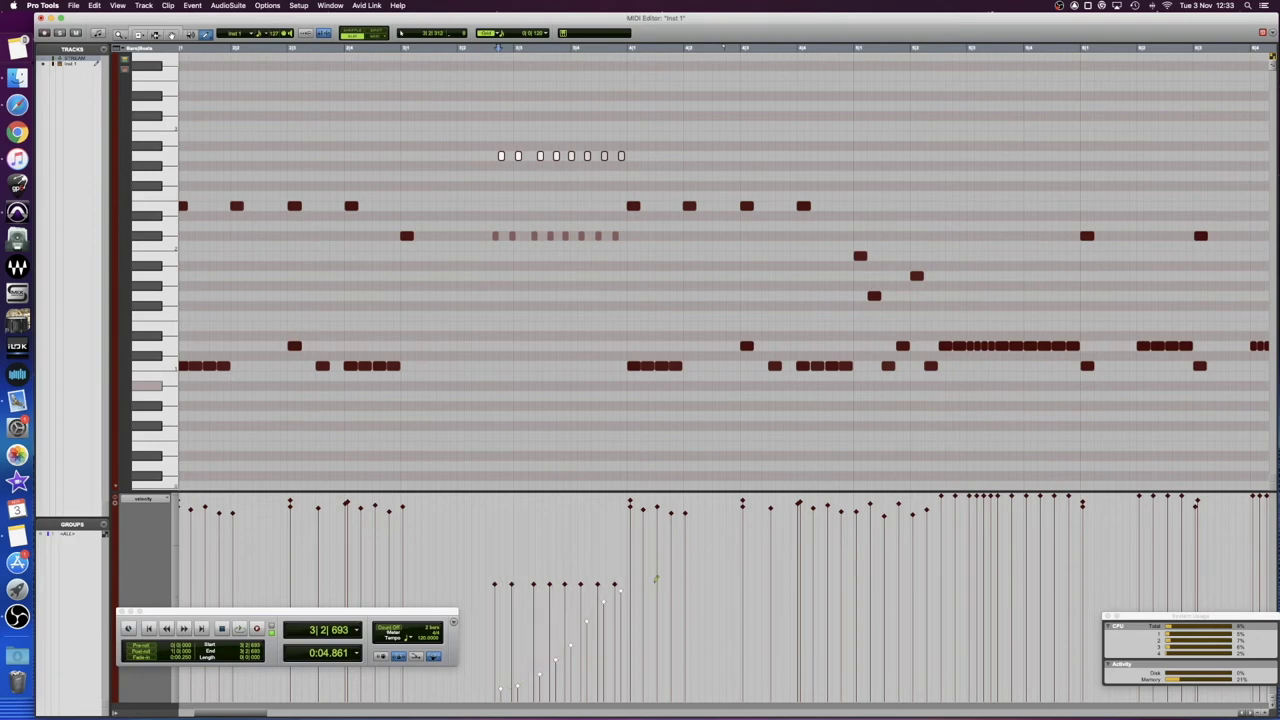
click(155, 29)
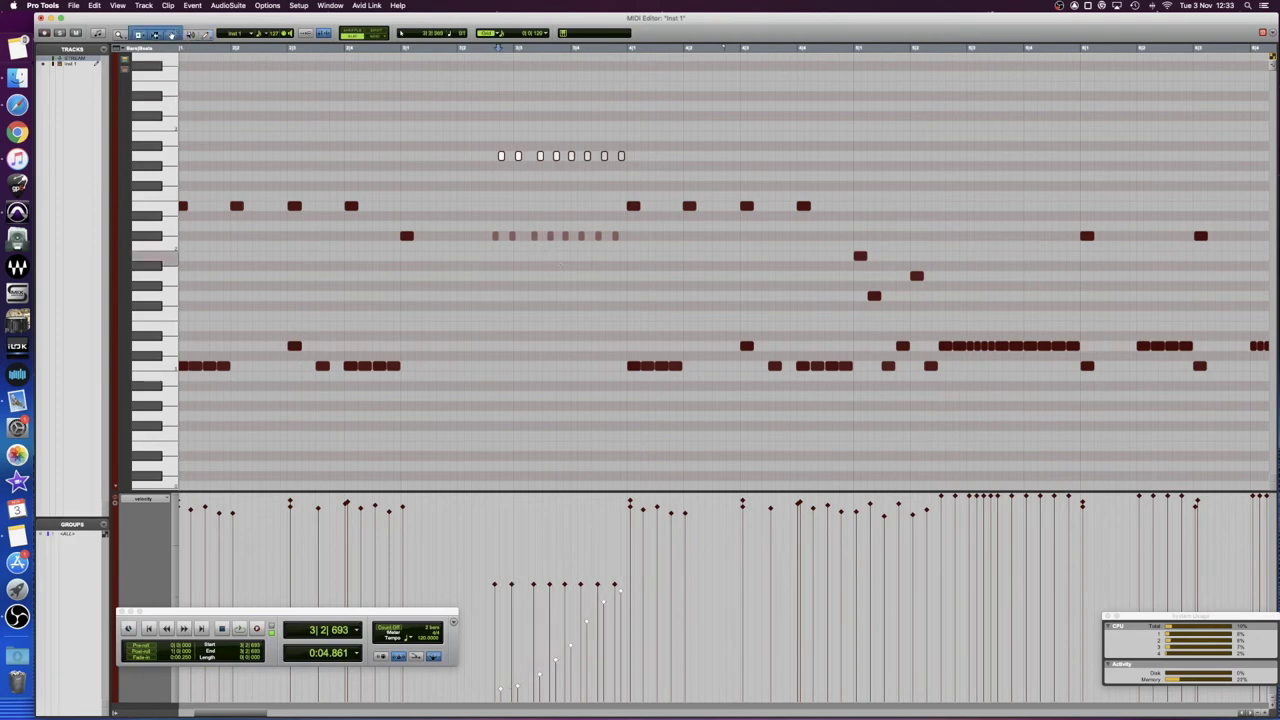
Draw a rising velocity ramp across the eight short C#2 notes and play back the crescendo
drag(473, 236, 655, 238)
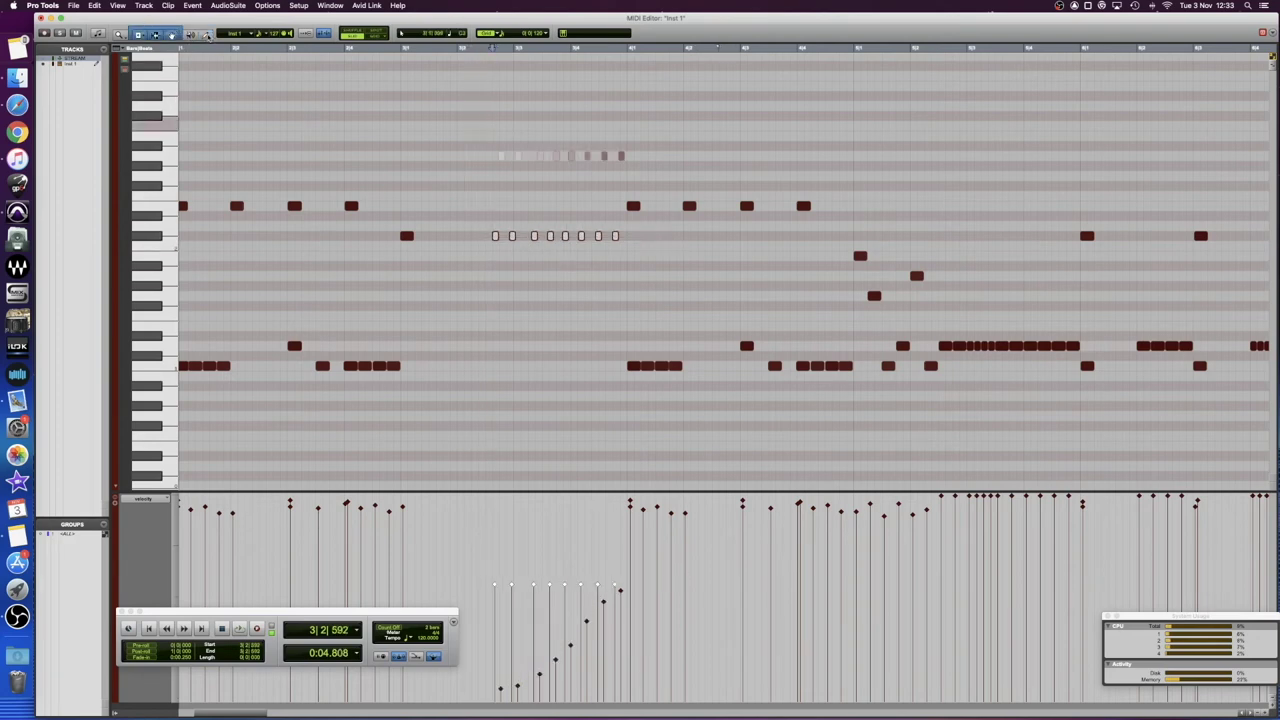
click(205, 34)
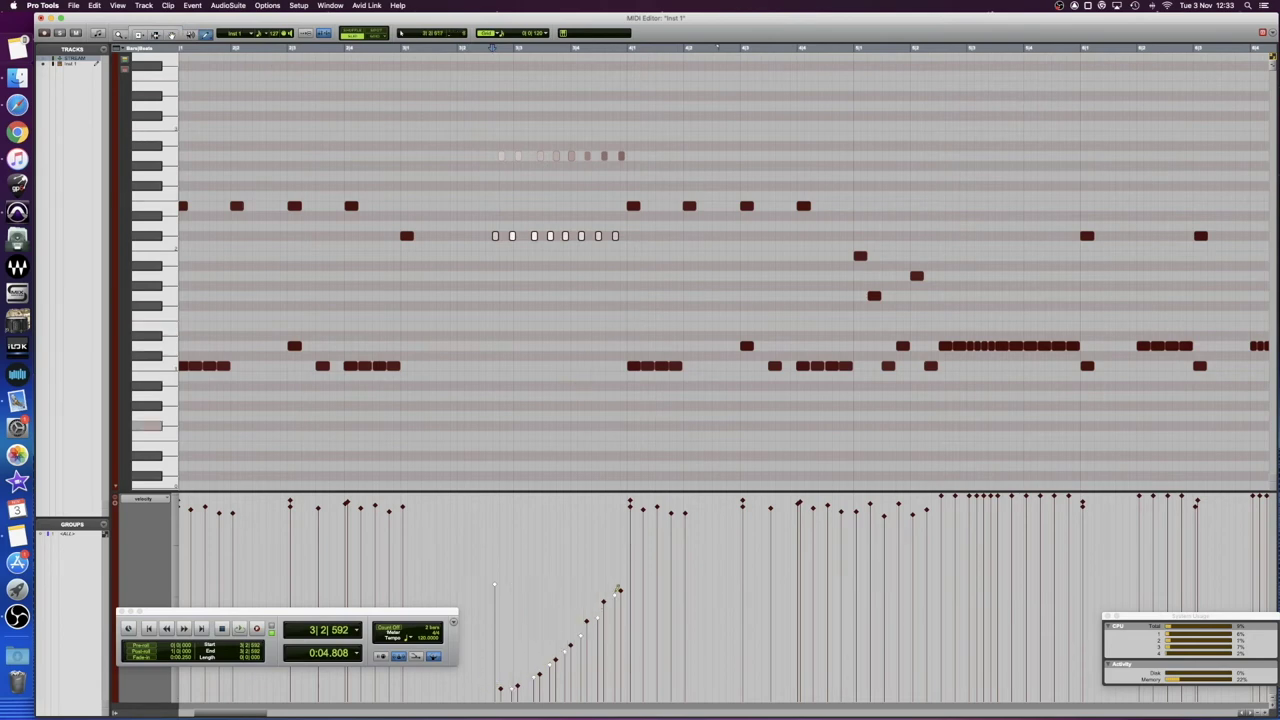
drag(638, 581, 633, 580)
key(space)
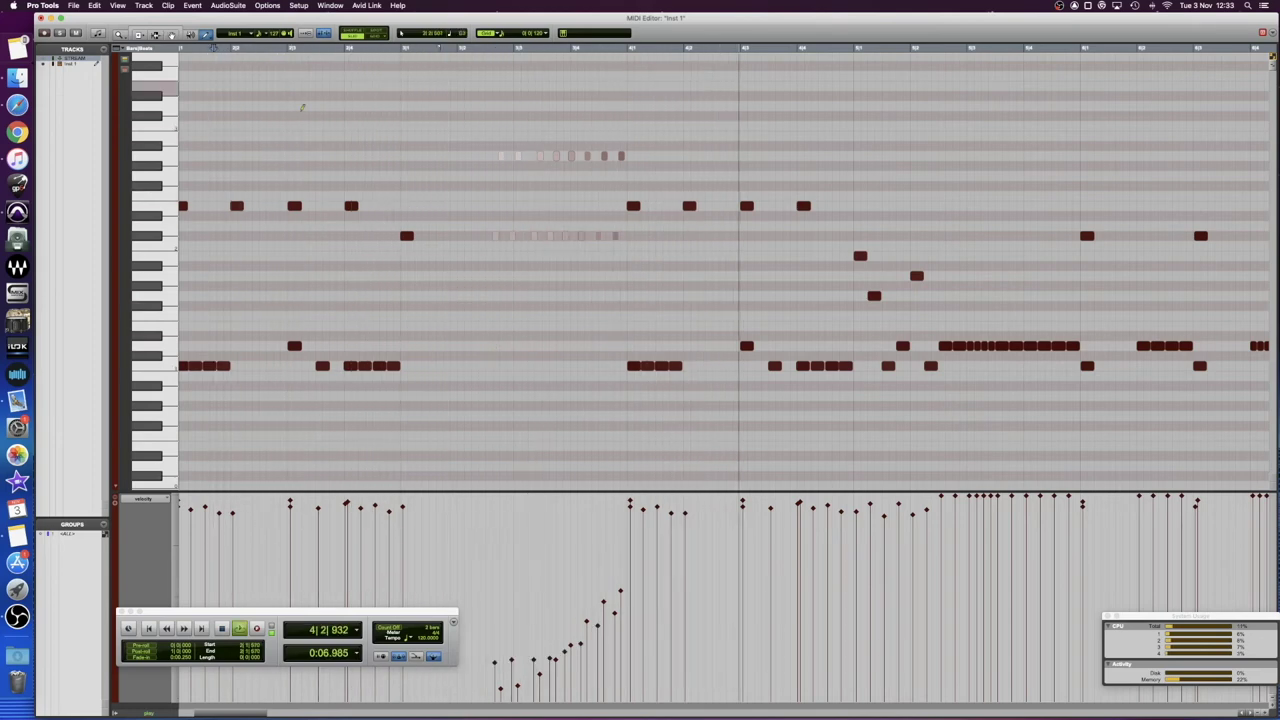
key(space)
Reshape the velocities of the last three C#2 notes so the run ends louder, and play back bar 3
drag(575, 222, 622, 250)
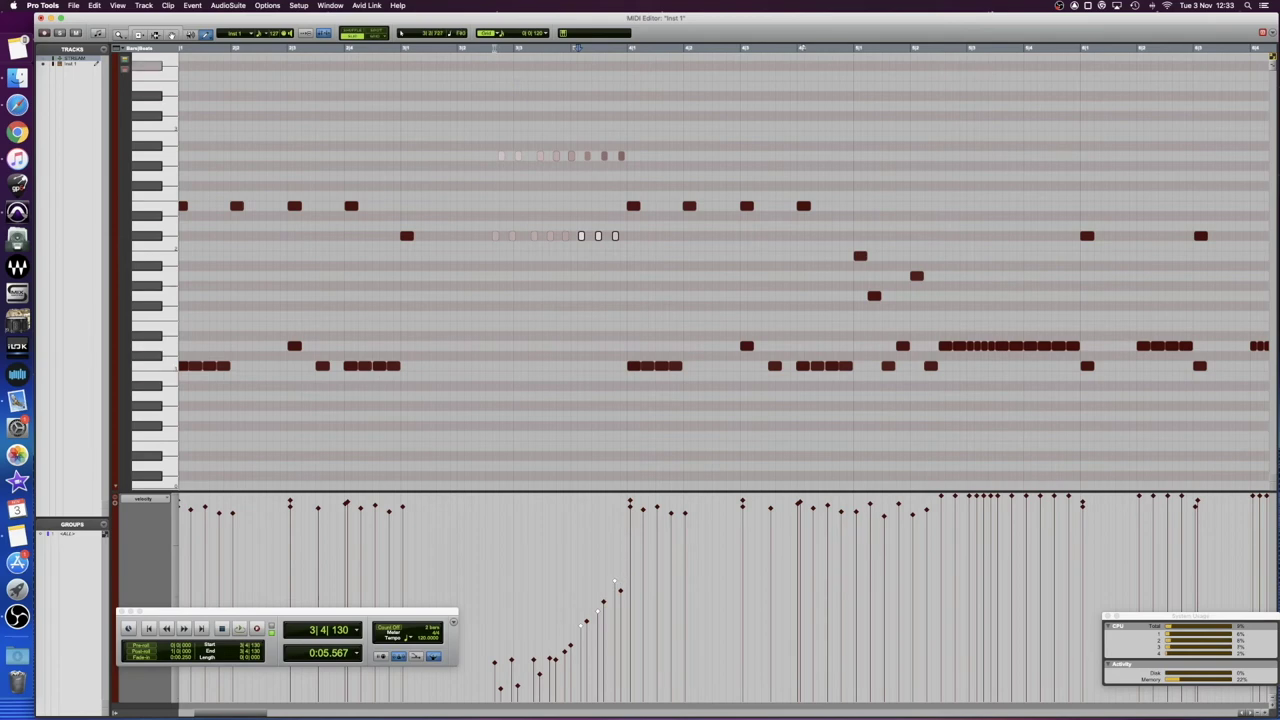
click(394, 48)
key(space)
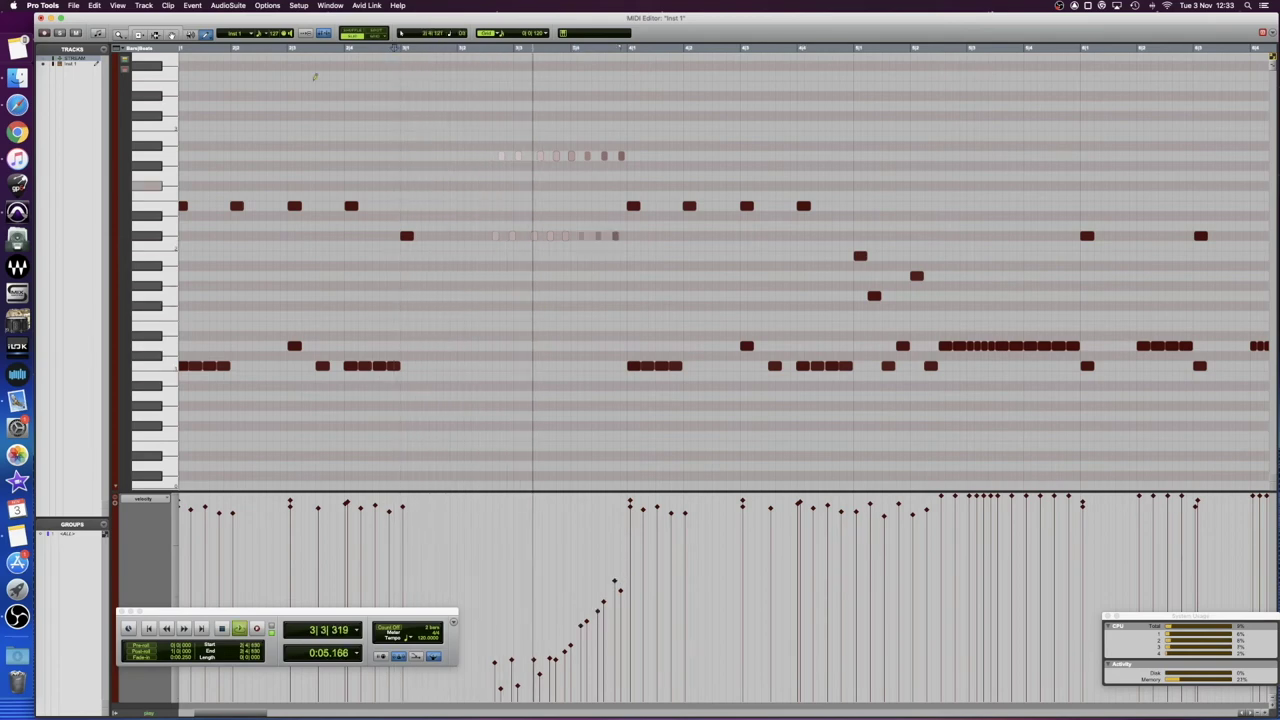
key(super+7)
key(space)
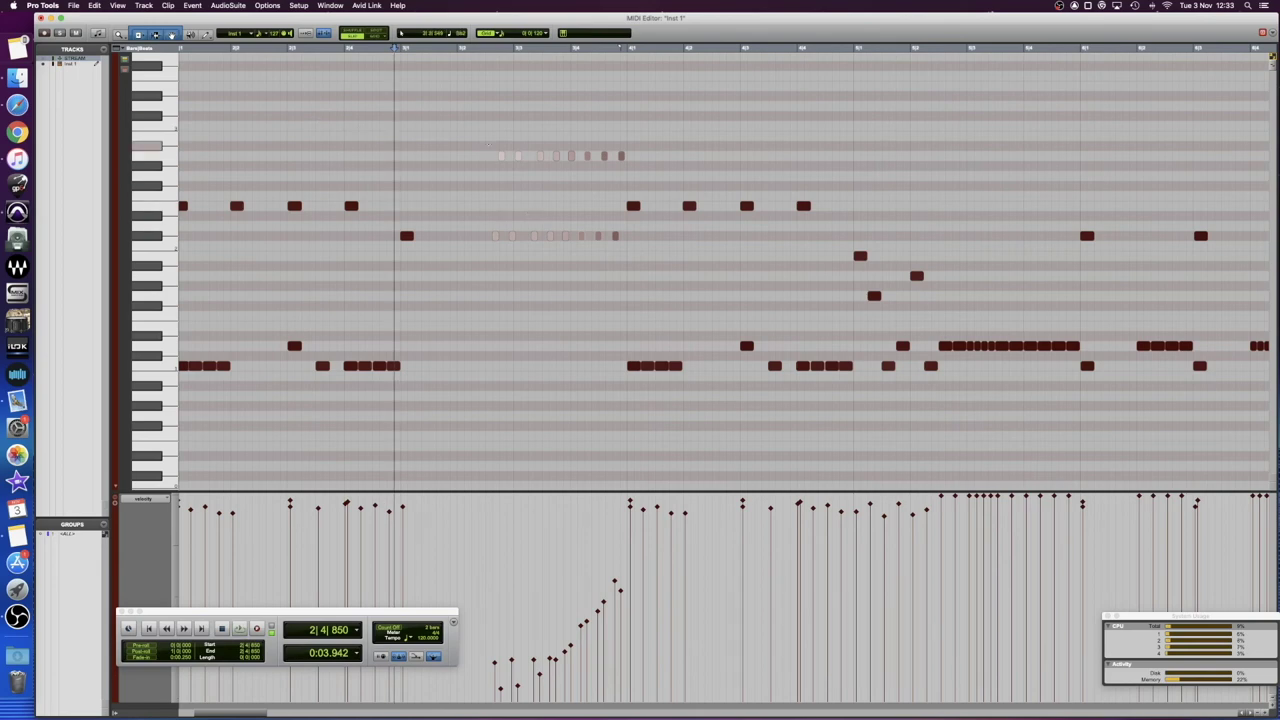
key(space)
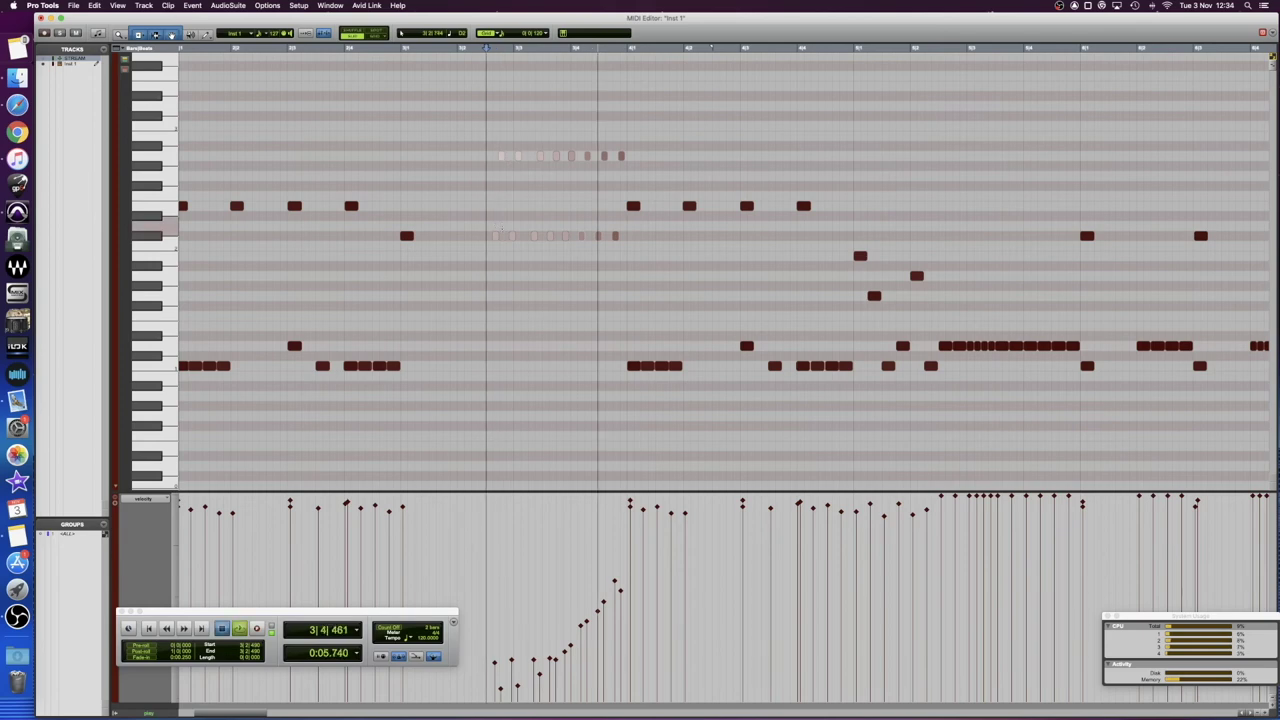
key(space)
Extend the C#2 run earlier with quiet notes, smooth its velocity ramp down to a slightly lower final note, and play it back
drag(492, 227, 615, 236)
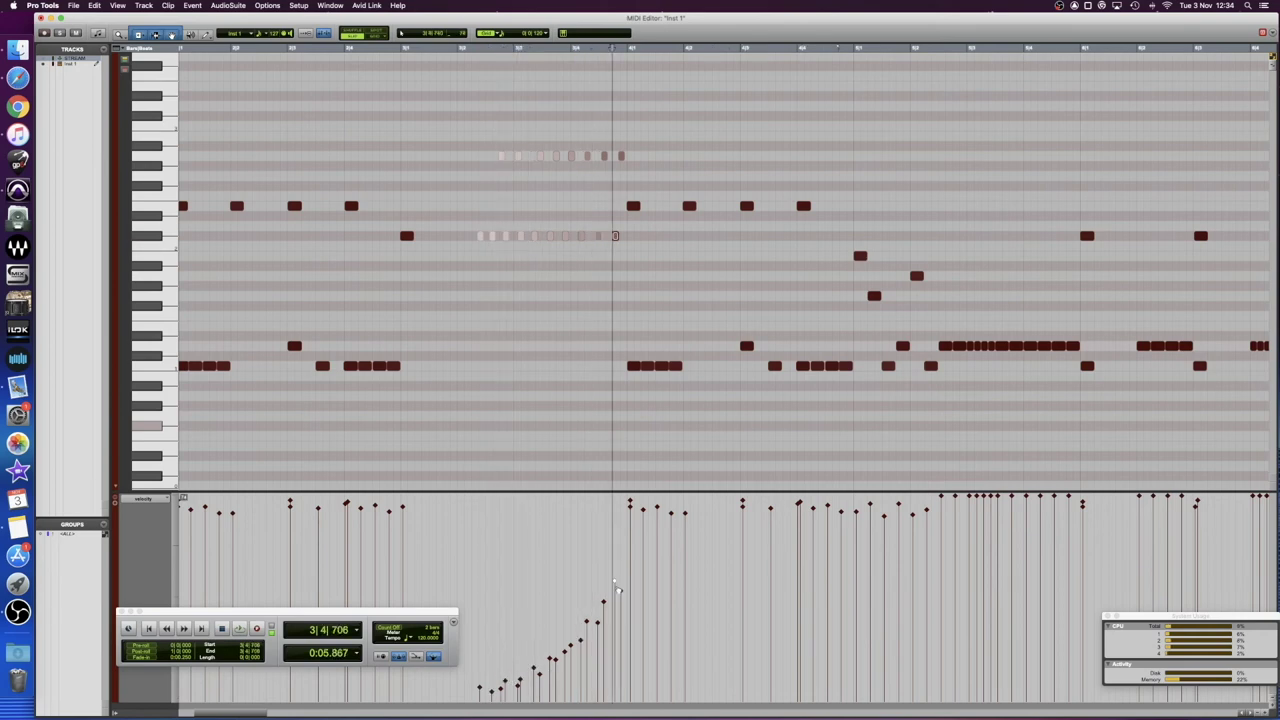
drag(616, 586, 616, 592)
click(429, 348)
key(space)
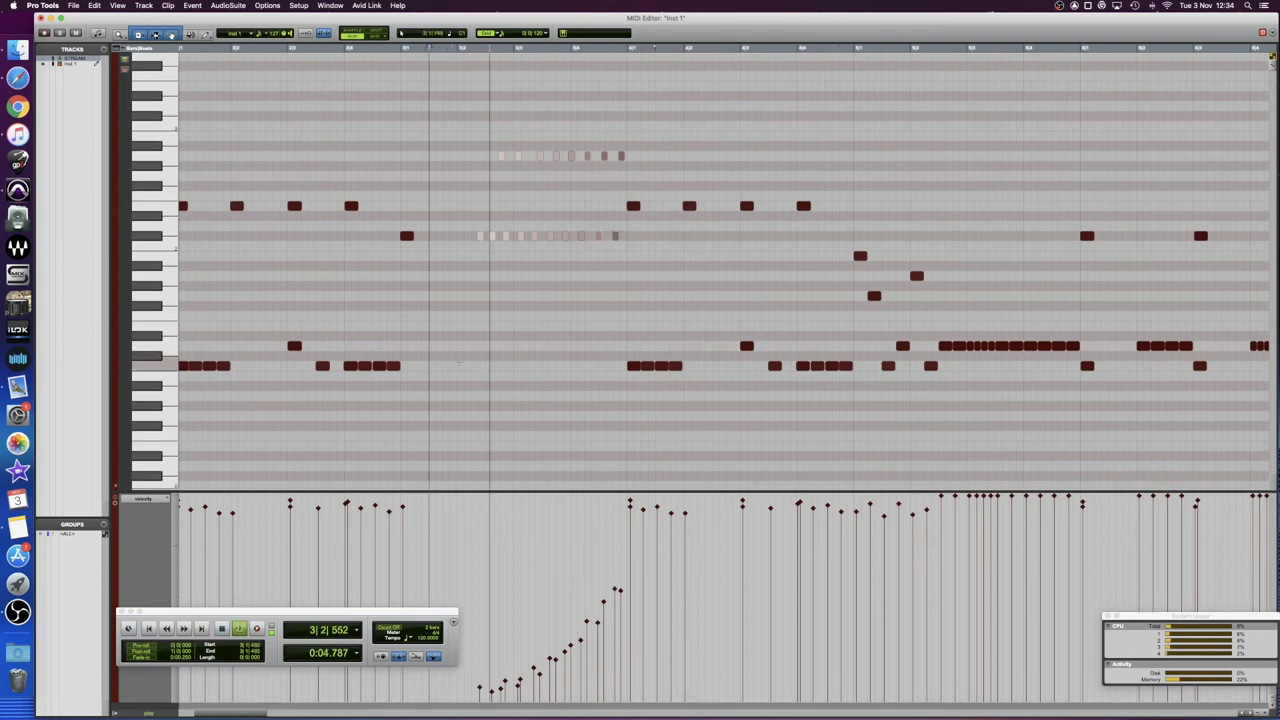
key(space)
Add a quiet short note on the A2 row just before the upper run and play back from bar 3
click(496, 205)
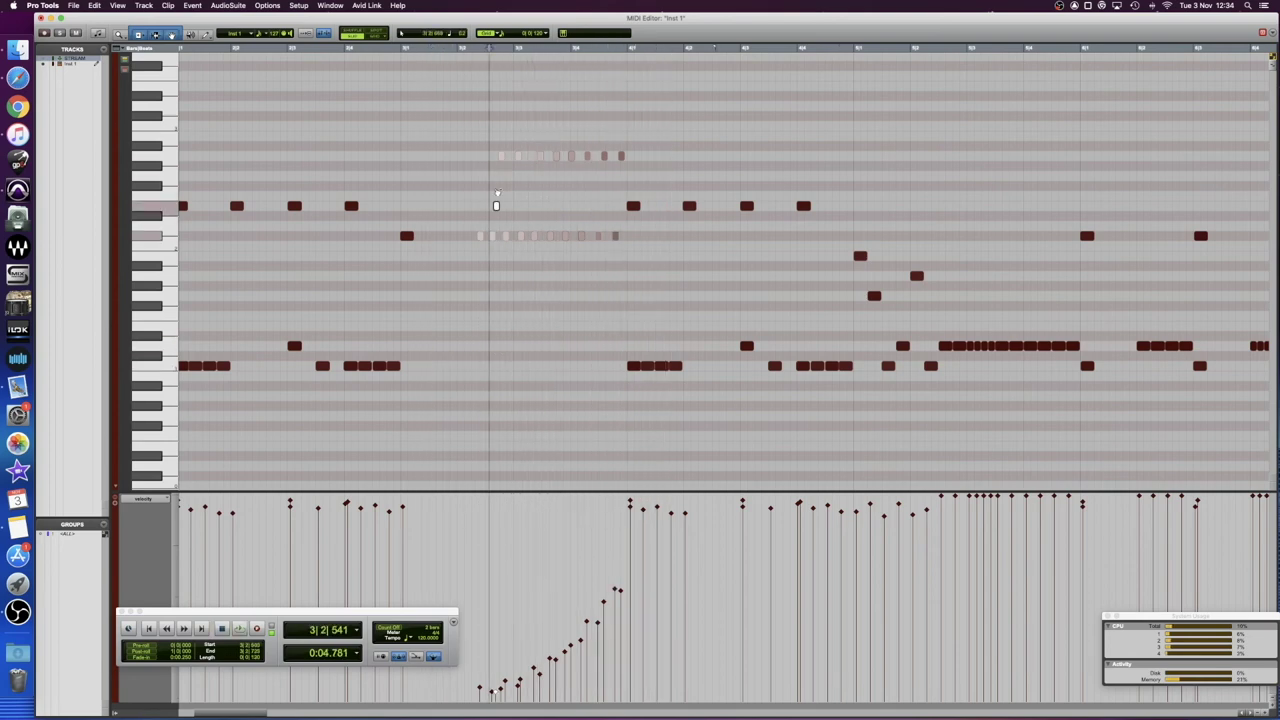
drag(496, 205, 486, 156)
click(400, 163)
key(space)
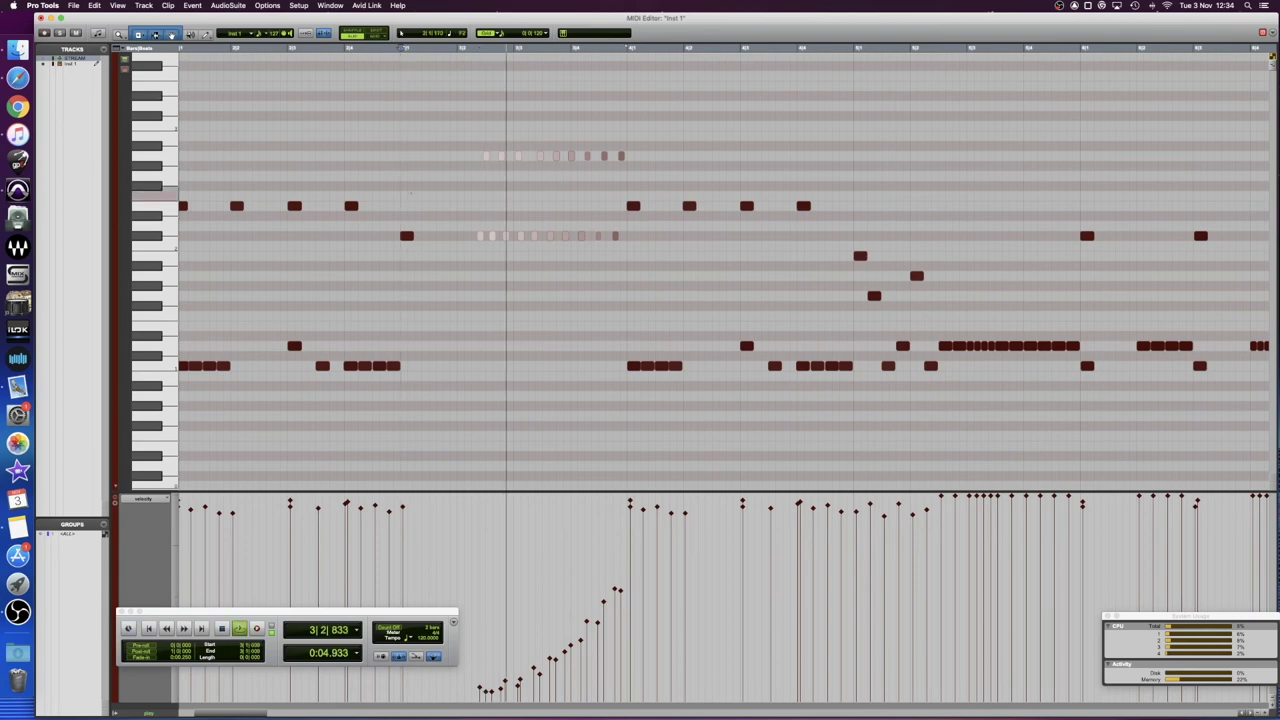
key(space)
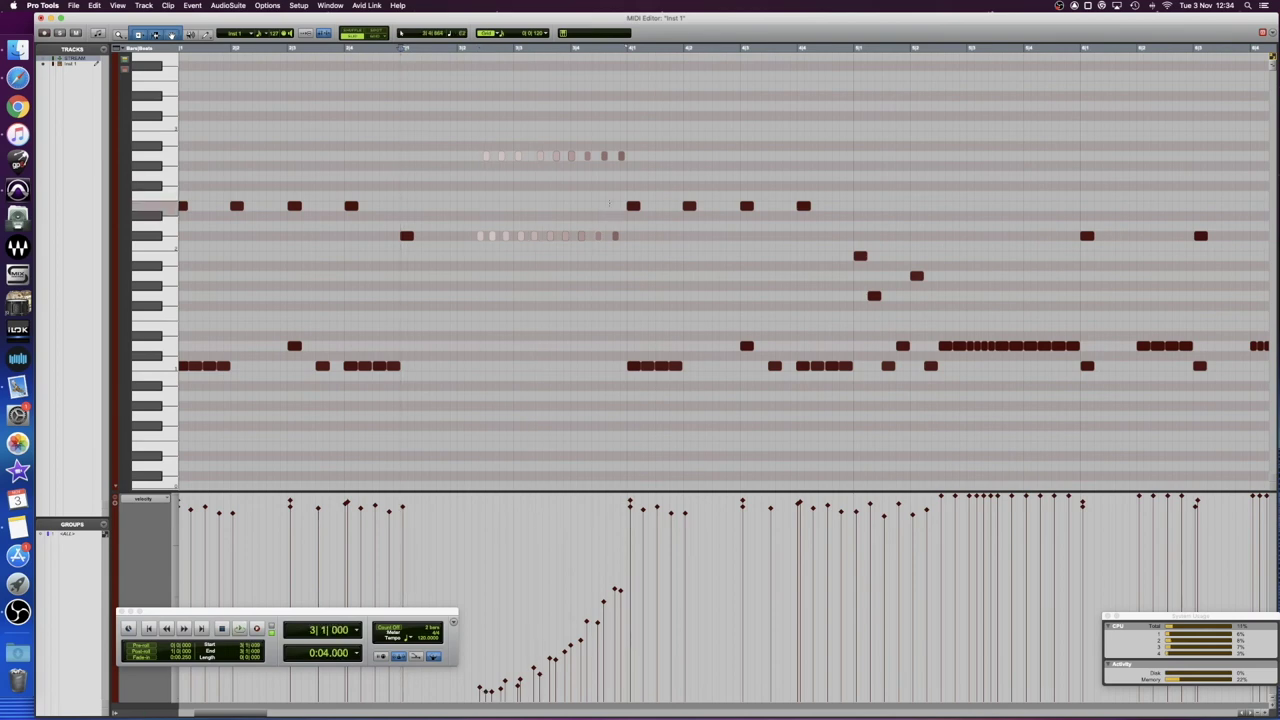